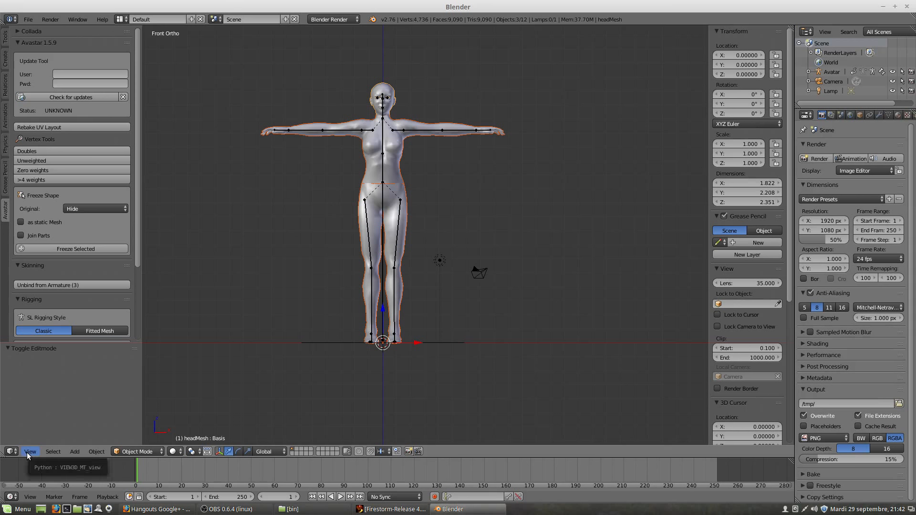
Step: Export the avatar in Collada (Avastar) format as testavgrand30.dae in the classe_blender home folder
left_click(30, 19)
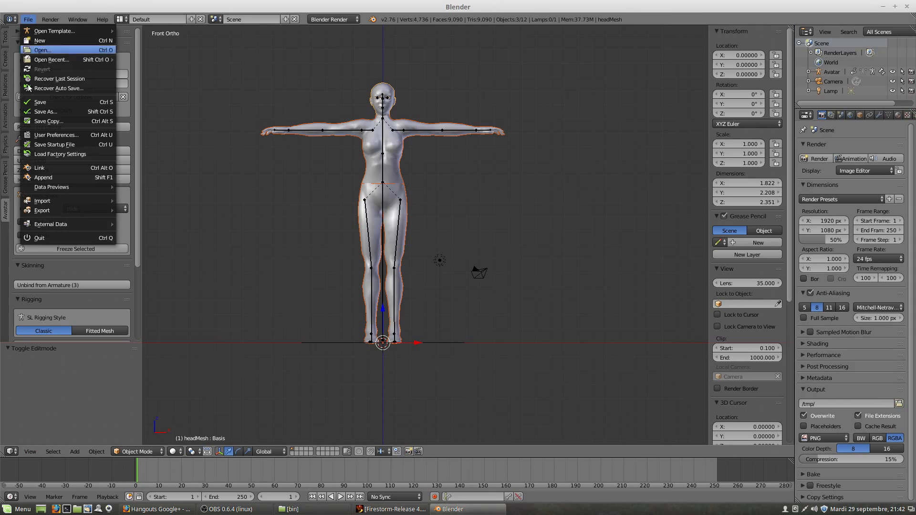
mouse_move(40, 212)
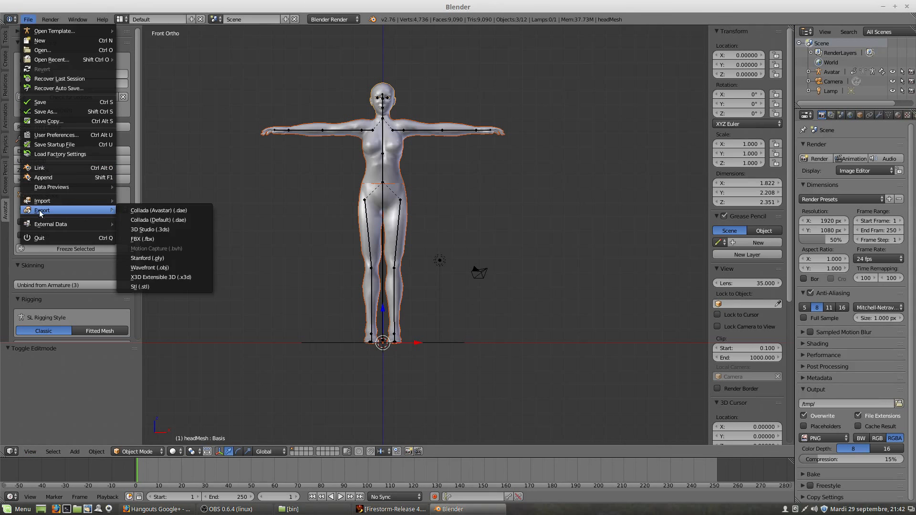
left_click(183, 211)
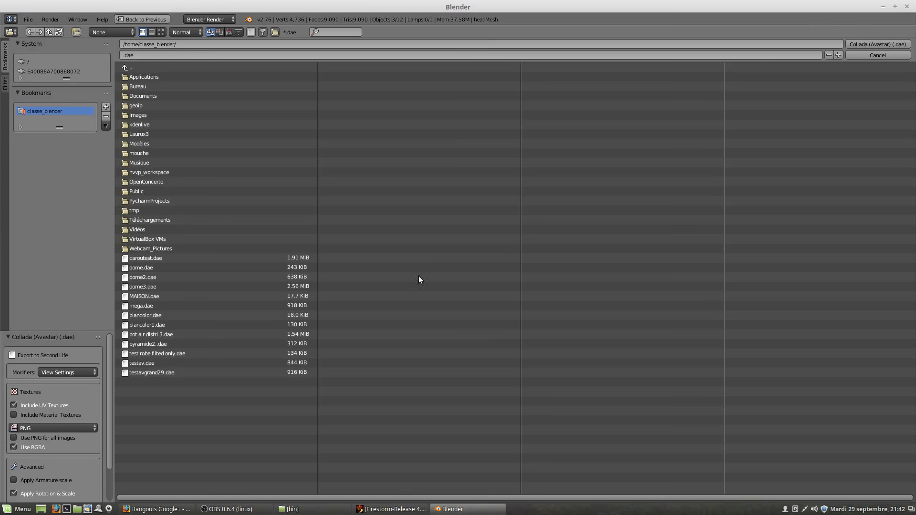
left_click(155, 373)
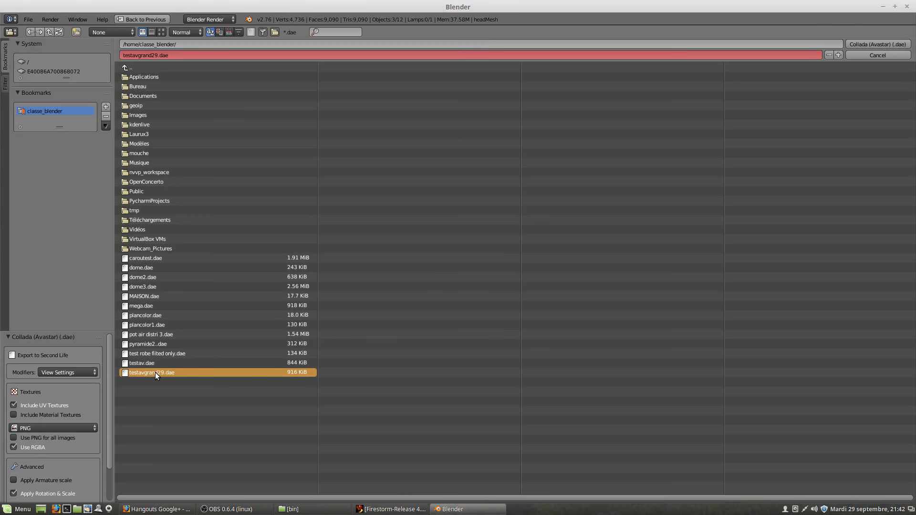
left_click(838, 56)
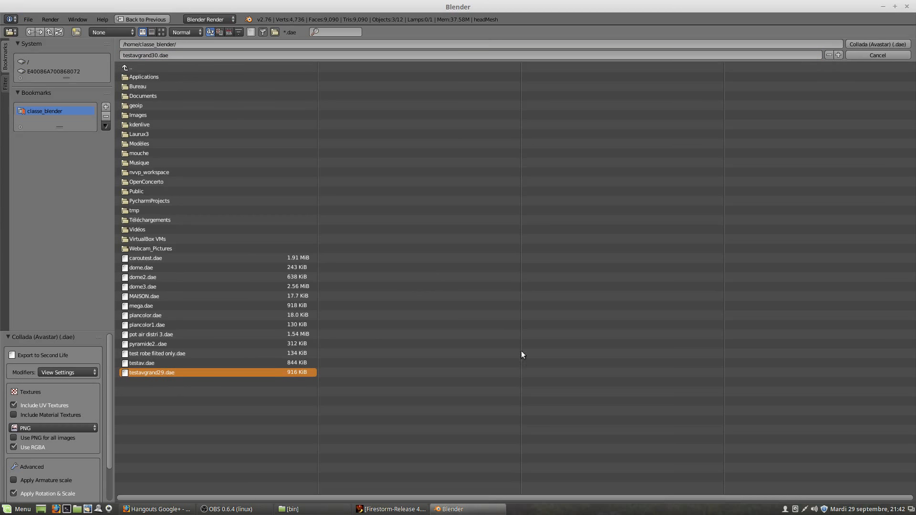
left_click(868, 43)
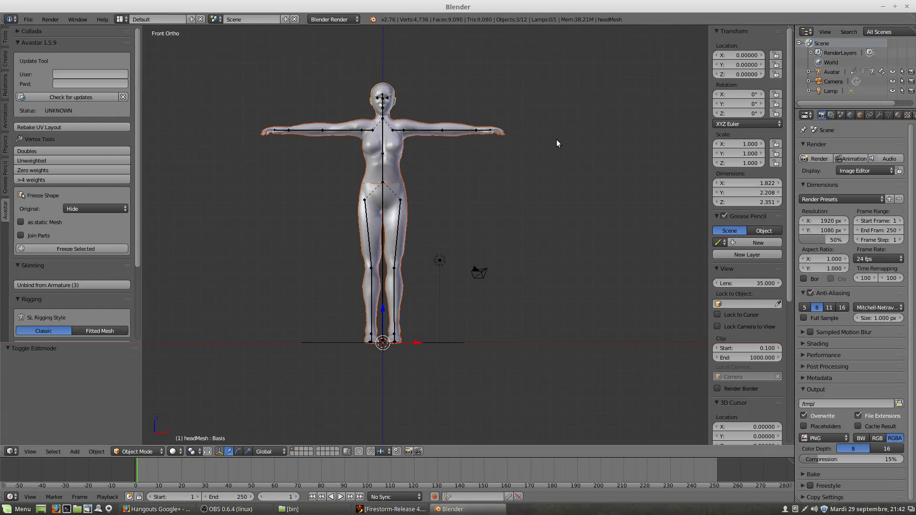
Step: Switch to Firestorm and load testavgrand30.dae from the classe_blender folder as a mesh model upload
left_click(884, 7)
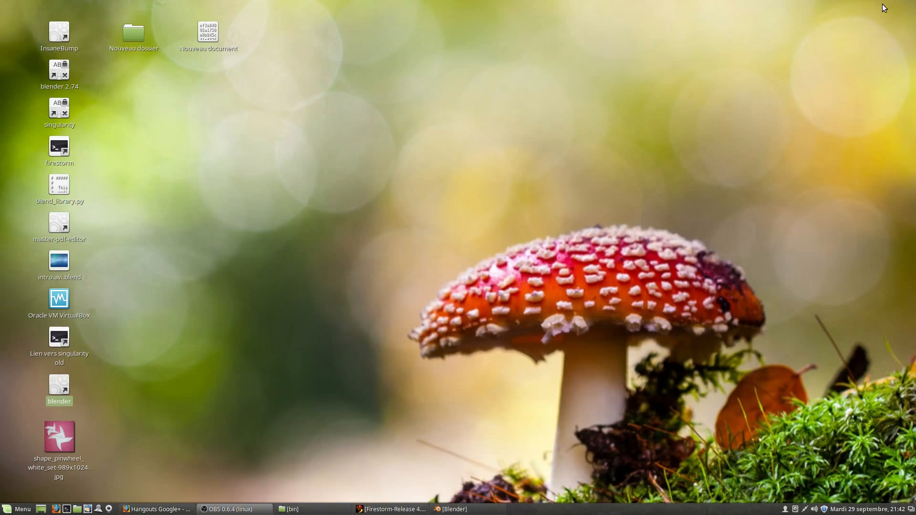
left_click(372, 510)
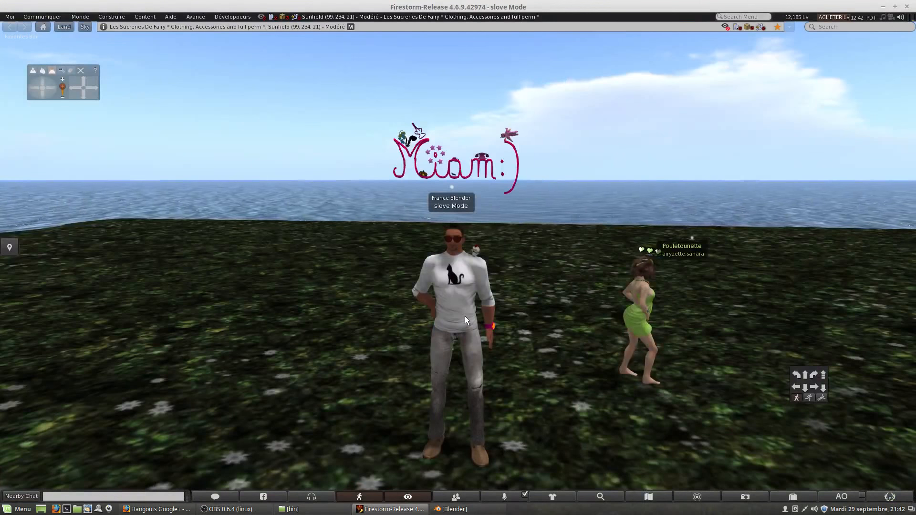
left_click(10, 17)
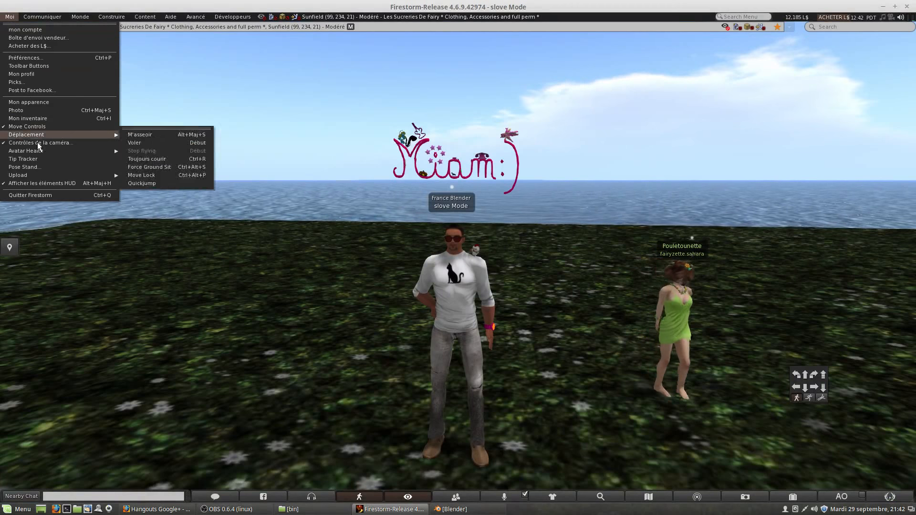
mouse_move(38, 175)
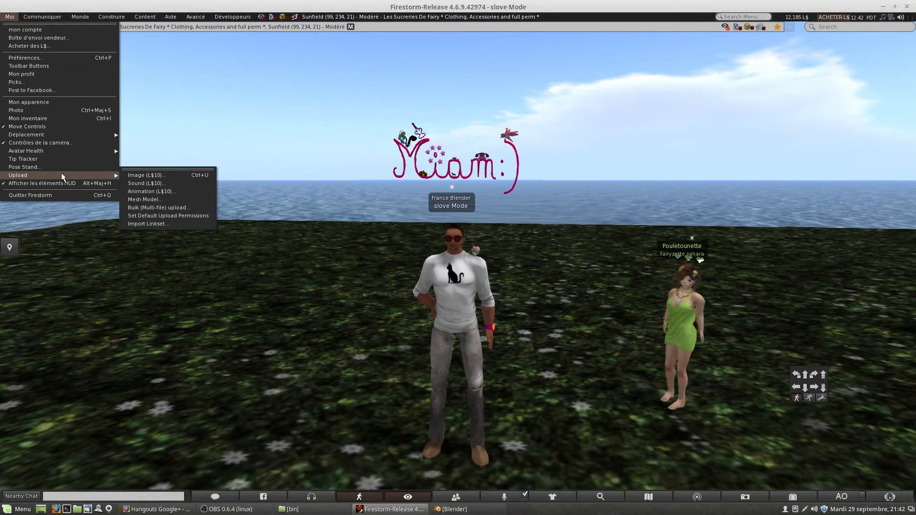
left_click(141, 200)
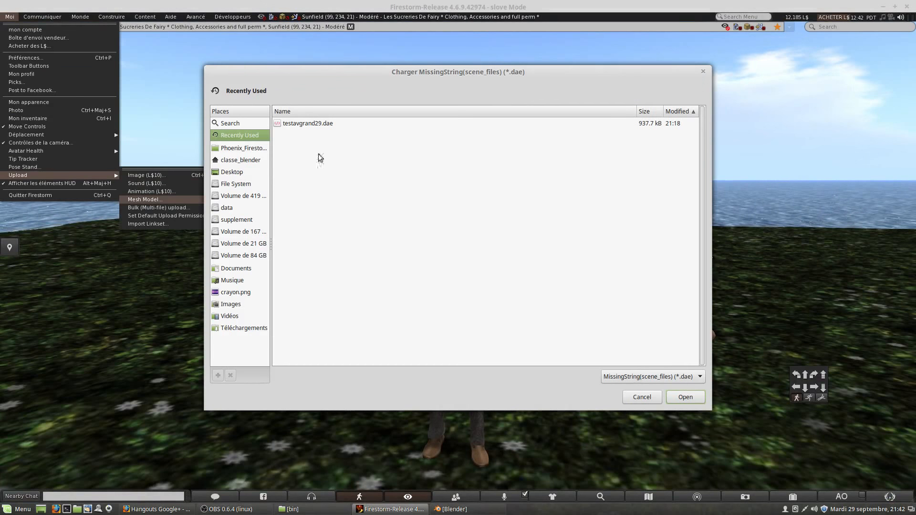
left_click(240, 160)
scroll(337, 256, "down", 6)
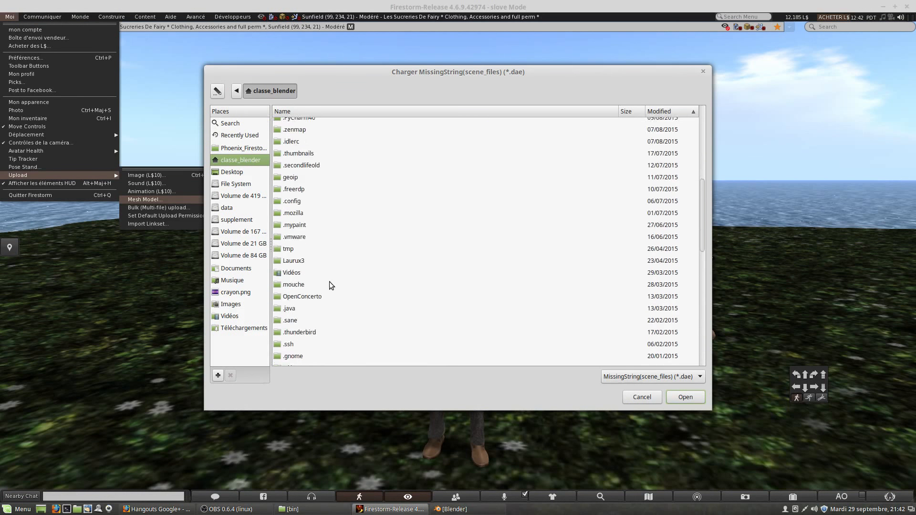
scroll(326, 291, "down", 6)
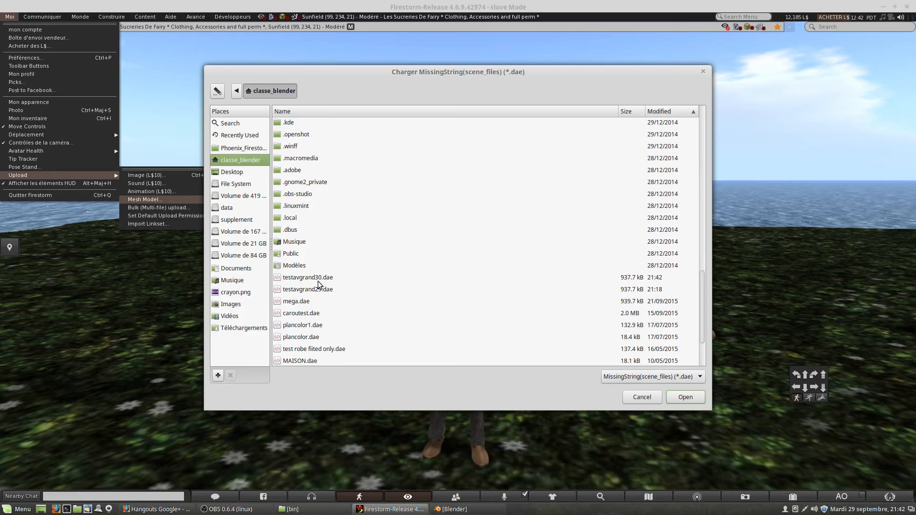
left_click(320, 279)
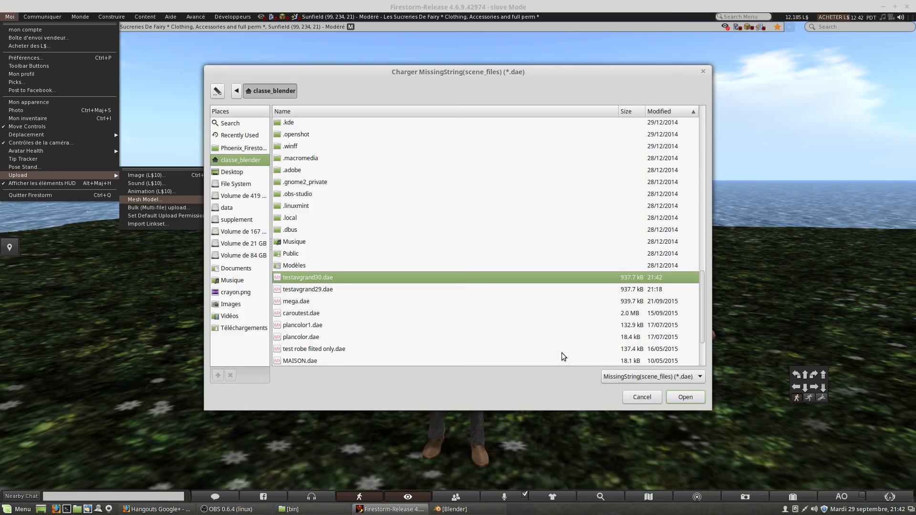
left_click(686, 398)
Step: Include the skin weights and joint positions in the model's upload options
scroll(414, 159, "up", 3)
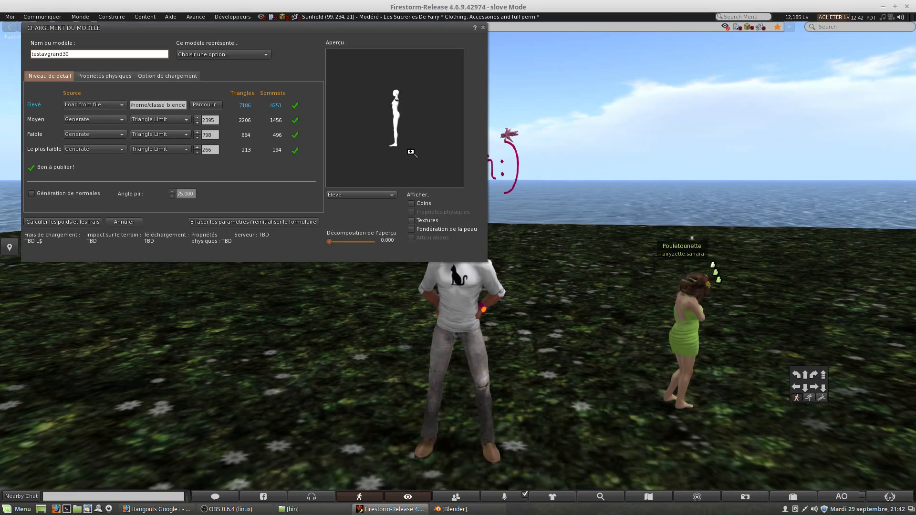
left_click_drag(410, 143, 389, 135)
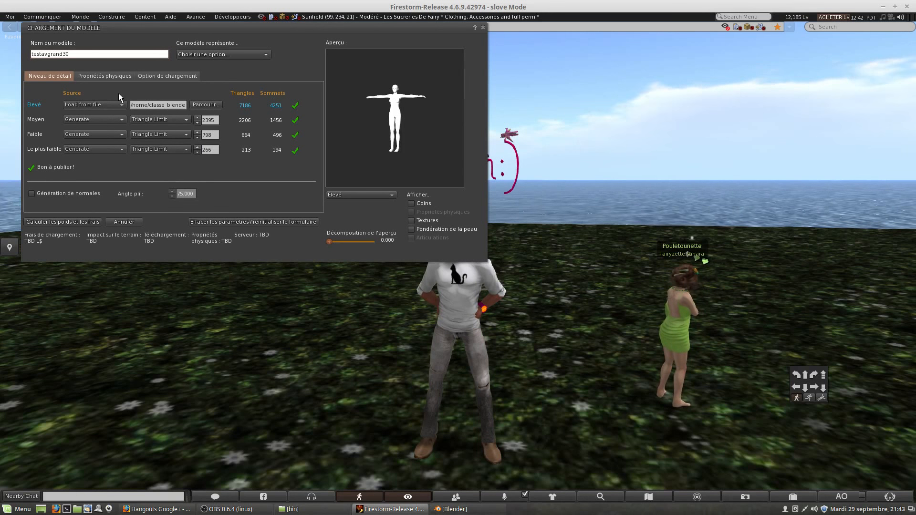
left_click(157, 76)
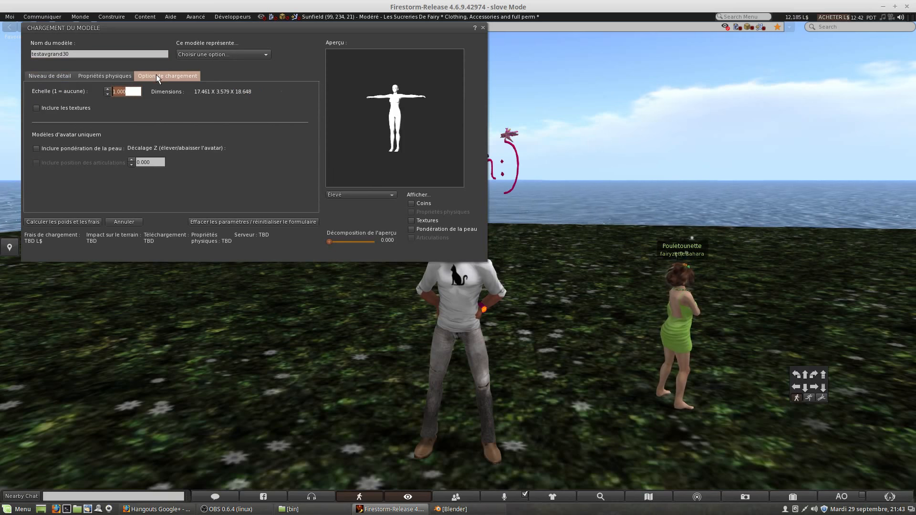
left_click(39, 148)
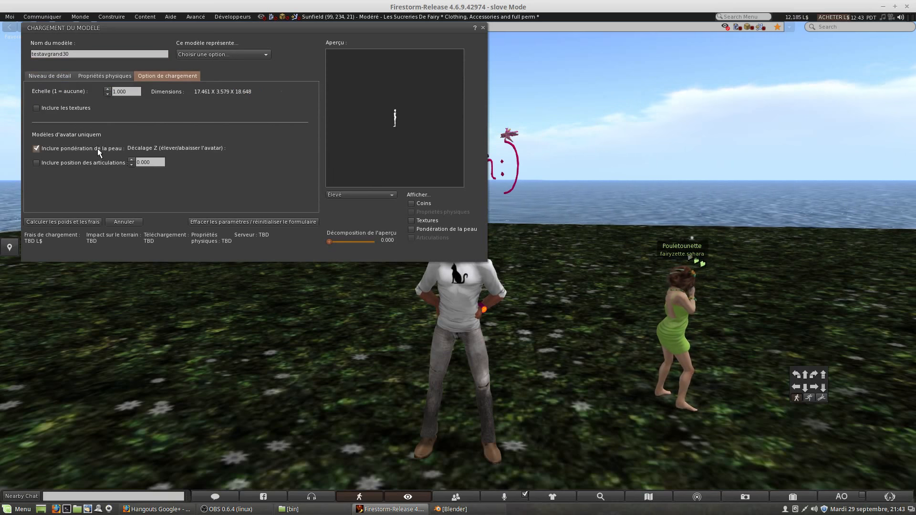
left_click(37, 163)
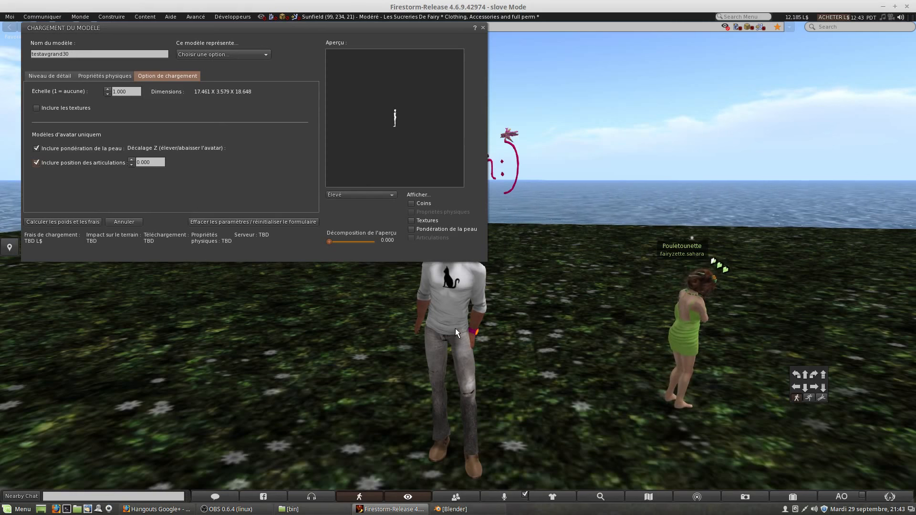
Step: Try a Z offset of 3 for the avatar model, and reset it to 0
left_click(155, 165)
type("10")
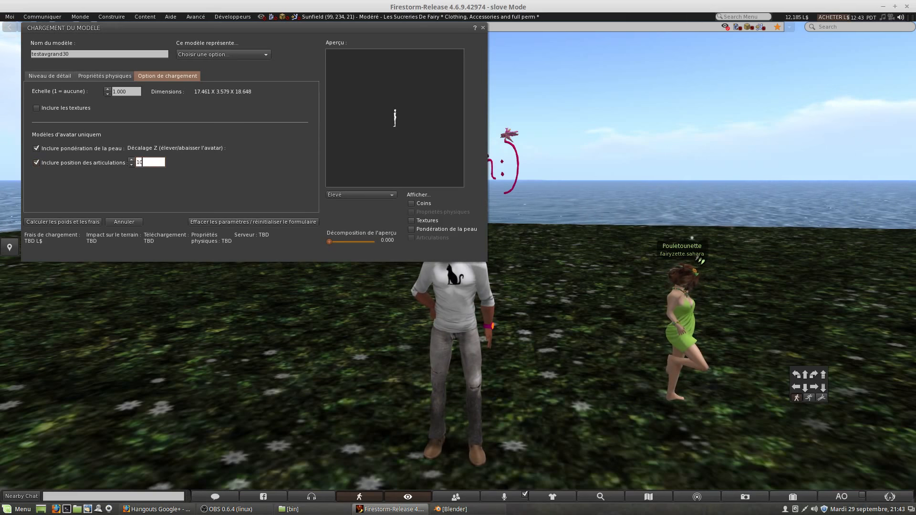
key("BackSpace")
type("3")
key("Return")
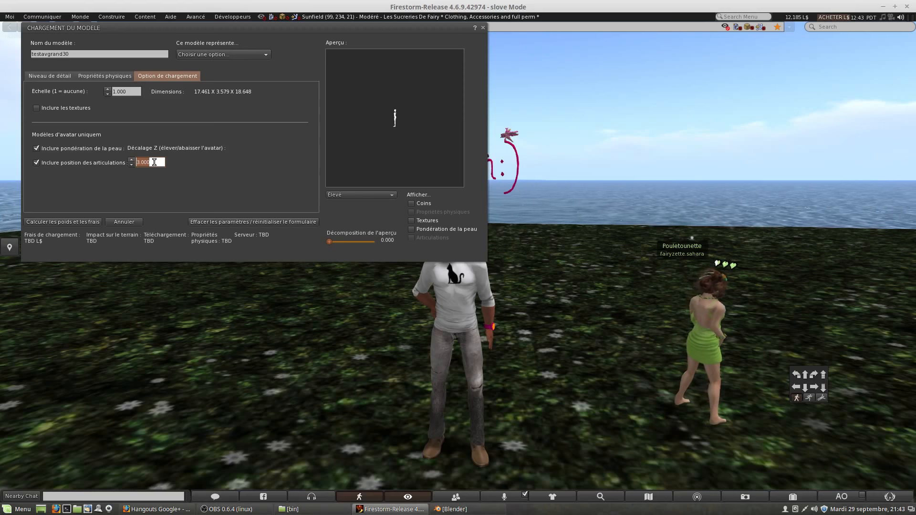
left_click_drag(154, 162, 142, 163)
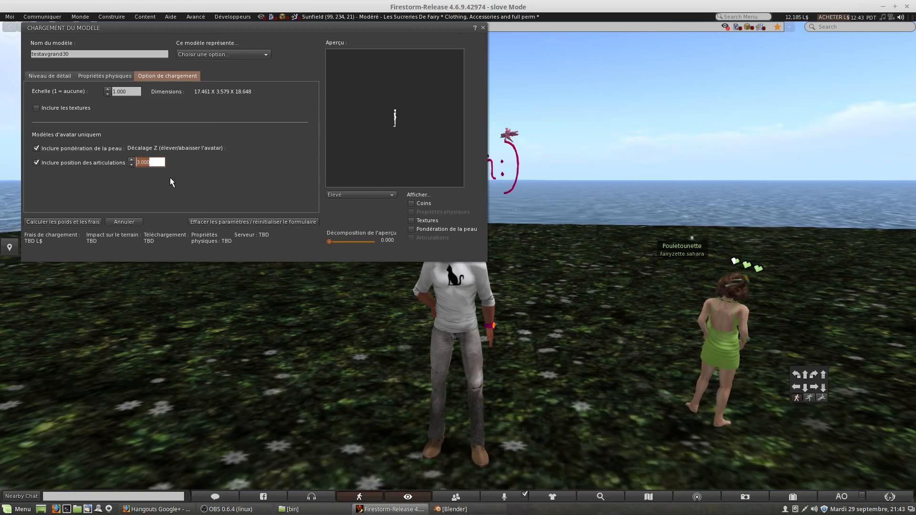
type("0")
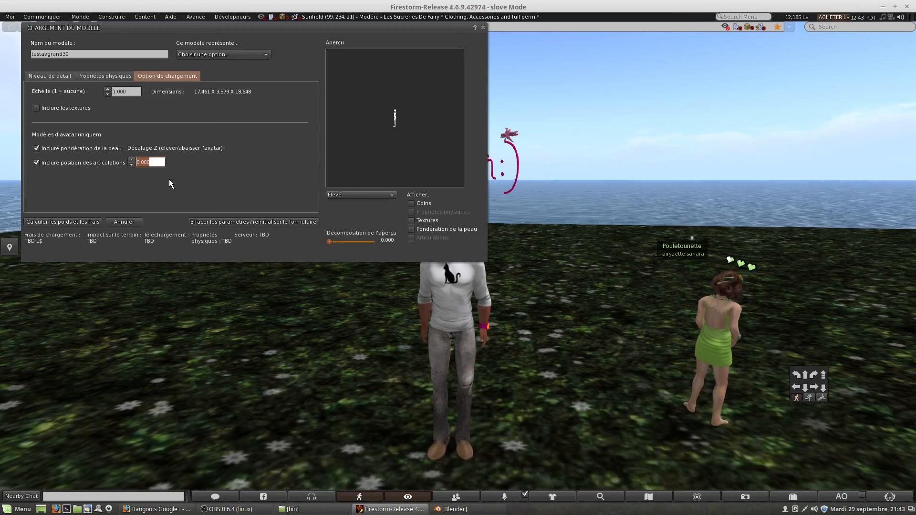
Step: Set the triangle limit of the lowest level of detail to 0
left_click(56, 75)
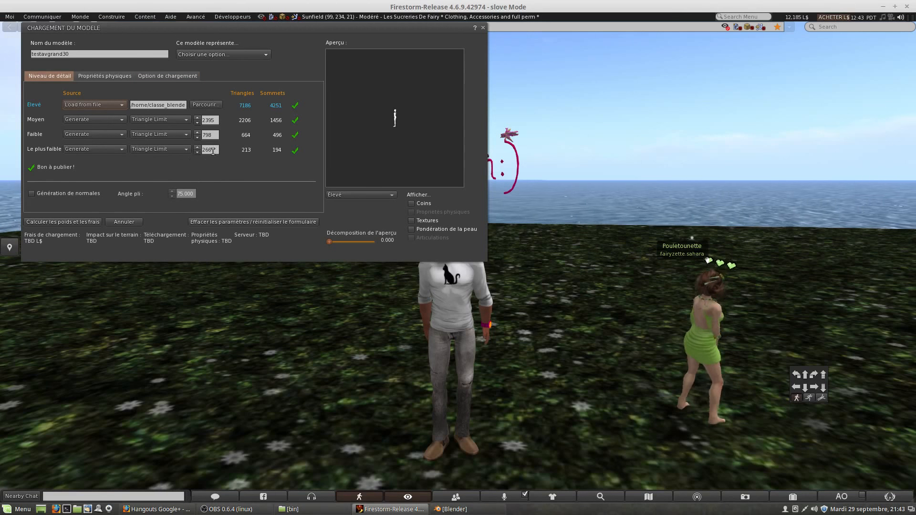
left_click_drag(212, 151, 204, 150)
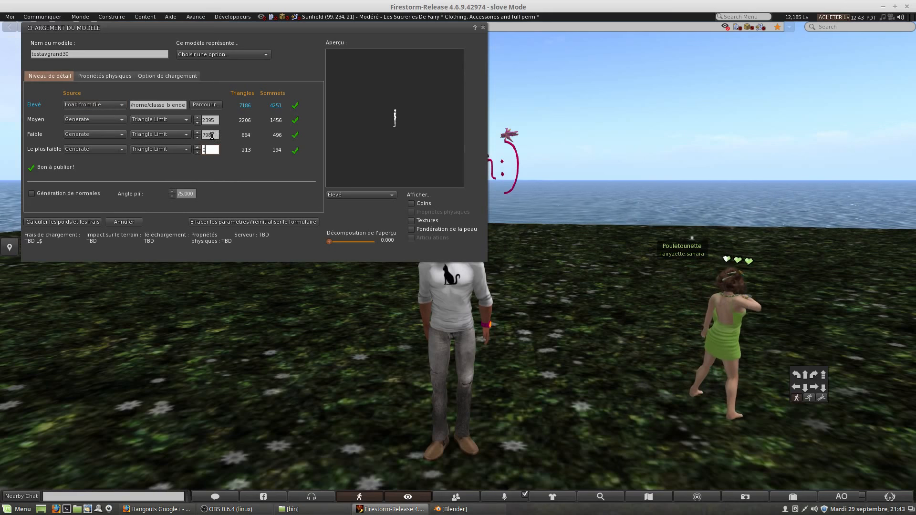
left_click(212, 136)
left_click(210, 153)
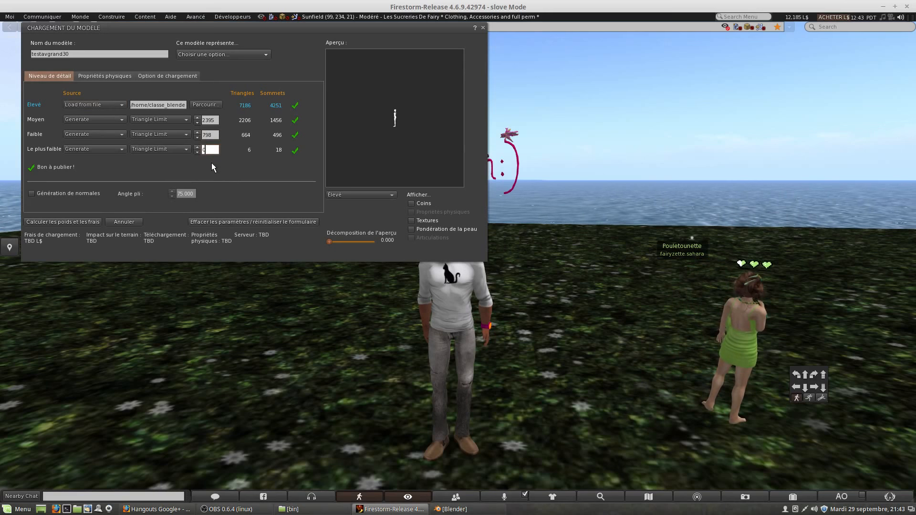
Step: Calculate the model's weights and fee, upload it, and dismiss the upload cost notification
left_click(55, 220)
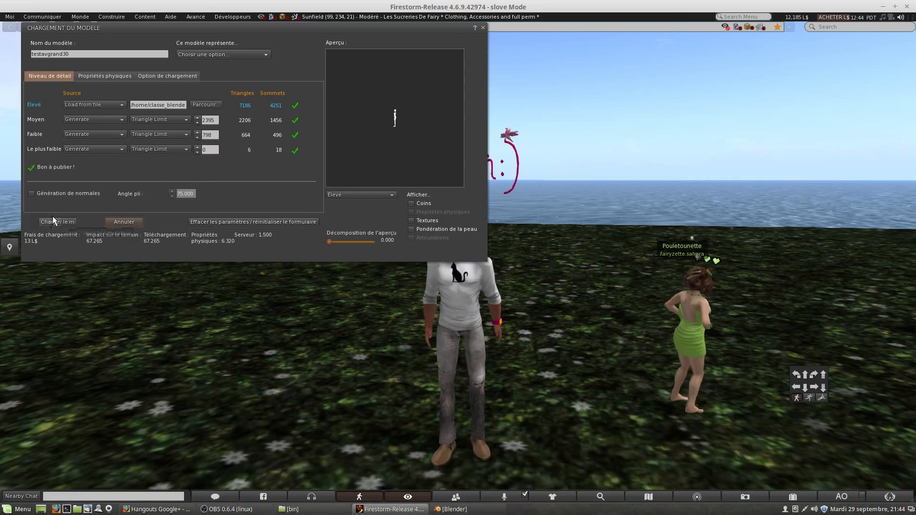
left_click(52, 221)
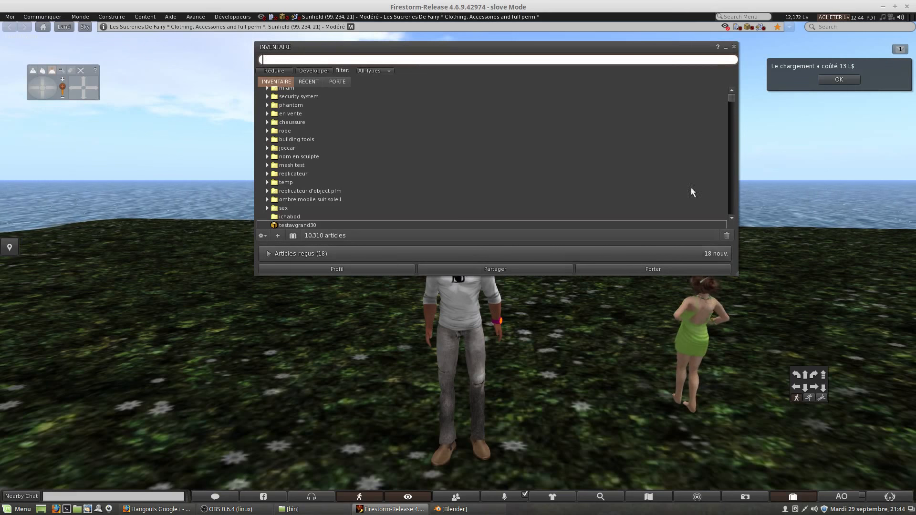
left_click(846, 80)
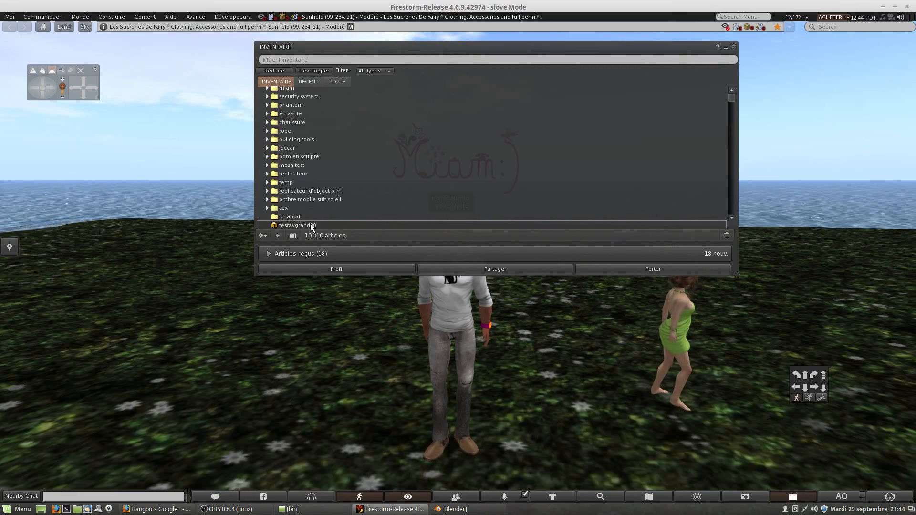
Step: Put testavgrand30 from the inventory onto the avatar and close the inventory
left_click_drag(311, 226, 456, 370)
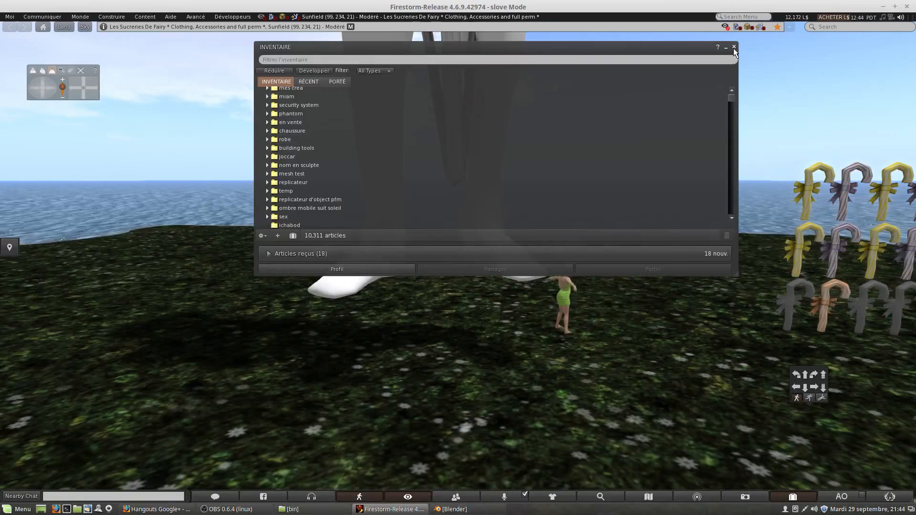
left_click(734, 48)
scroll(465, 208, "down", 5)
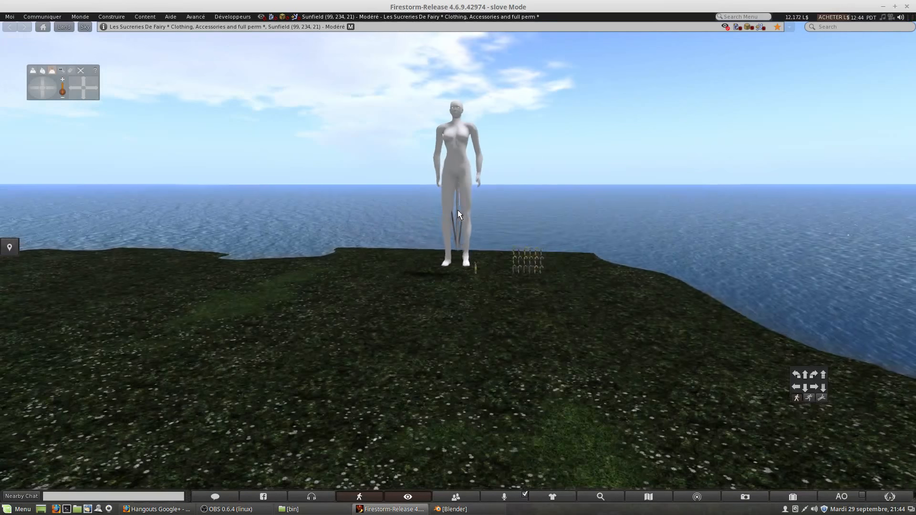
scroll(462, 191, "up", 3)
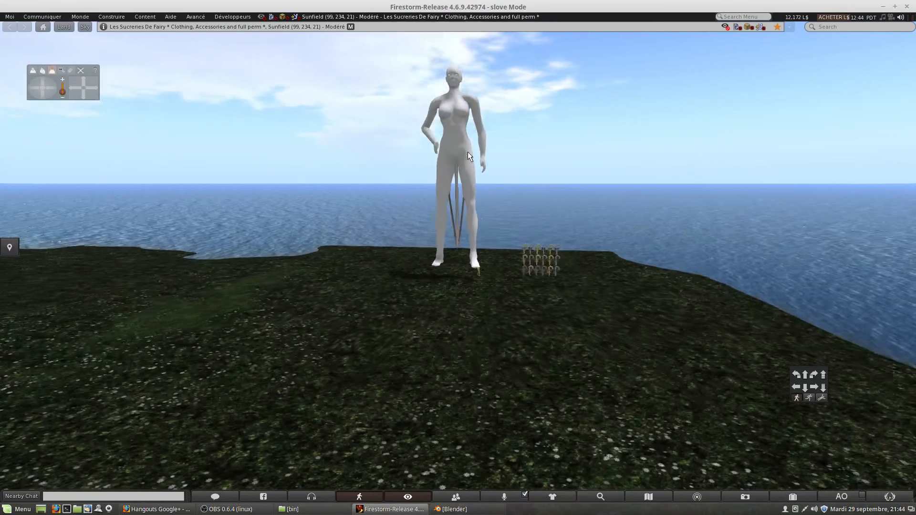
Step: Walk the avatar across the grass to examine how the worn giant mesh moves
key("Up")
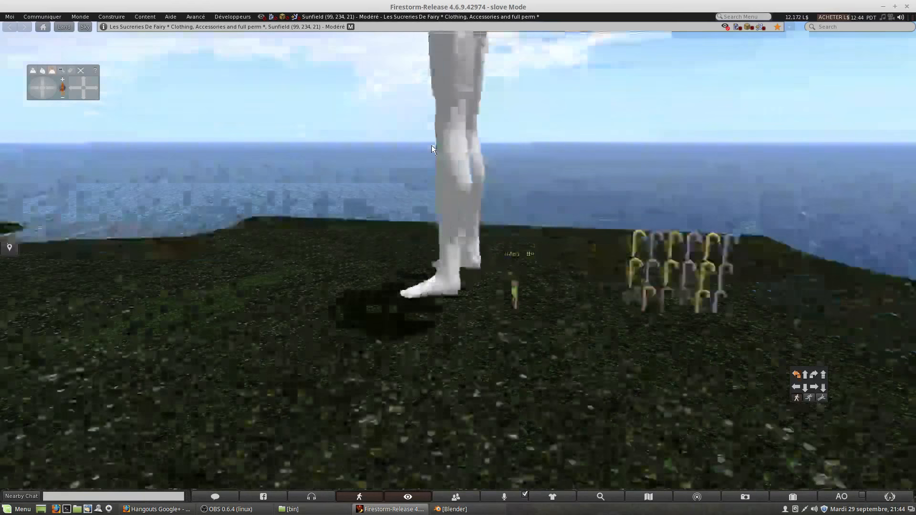
scroll(411, 152, "down", 4)
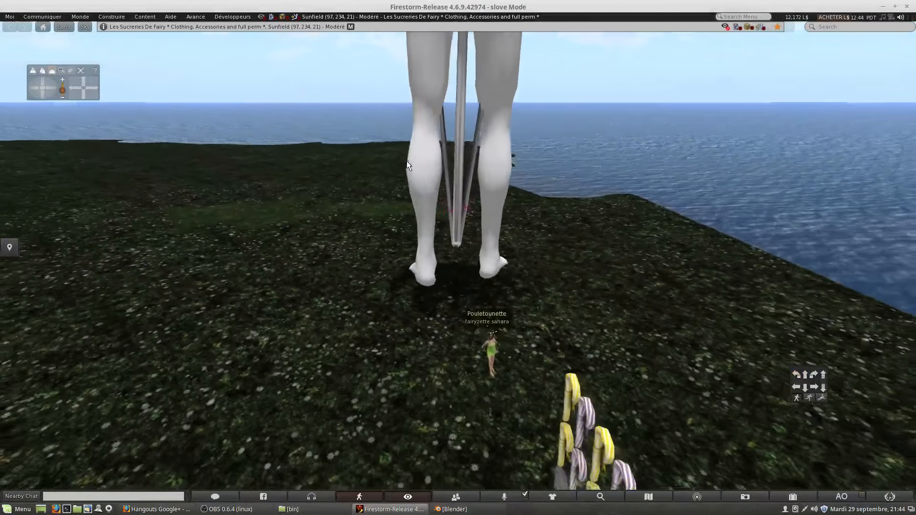
key("Up")
key("Left")
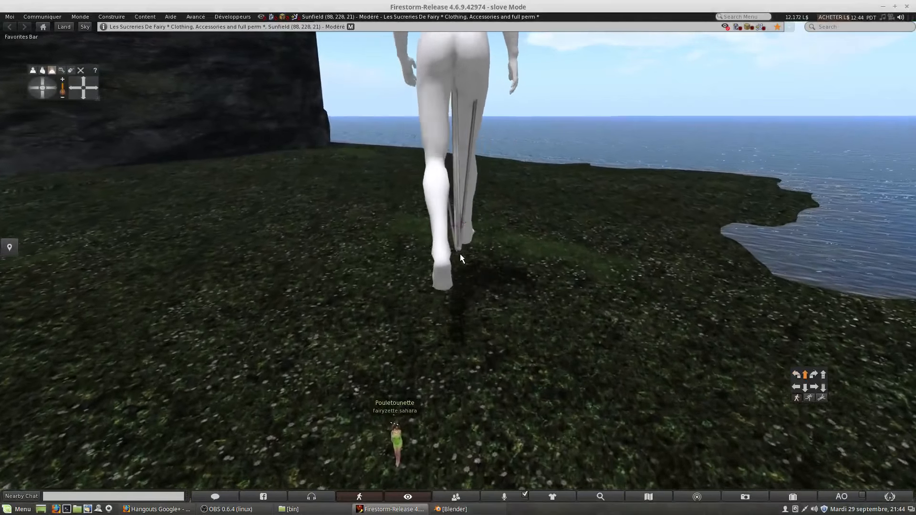
Step: Turn the avatar around and examine from ground level how far the giant mesh's feet float above the grass
key("Left")
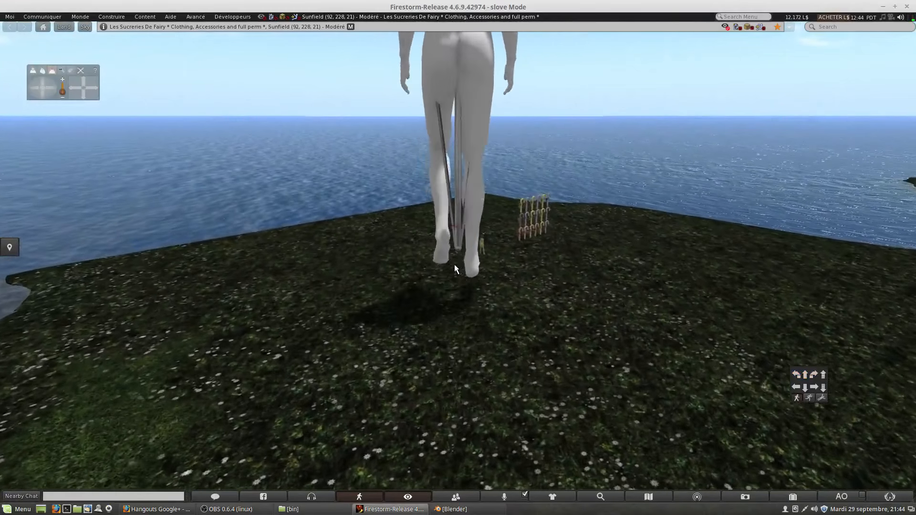
key("Left")
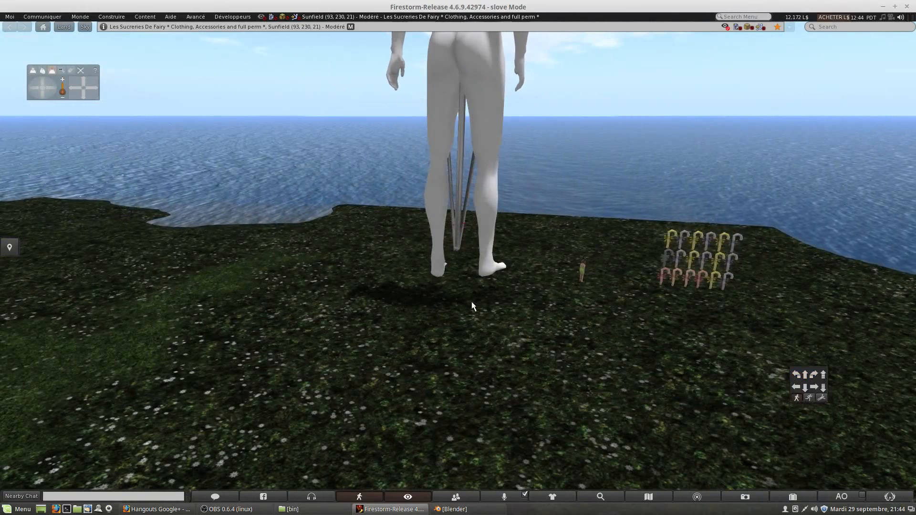
left_click_drag(492, 278, 492, 244, "ctrl+alt")
scroll(500, 270, "up", 5)
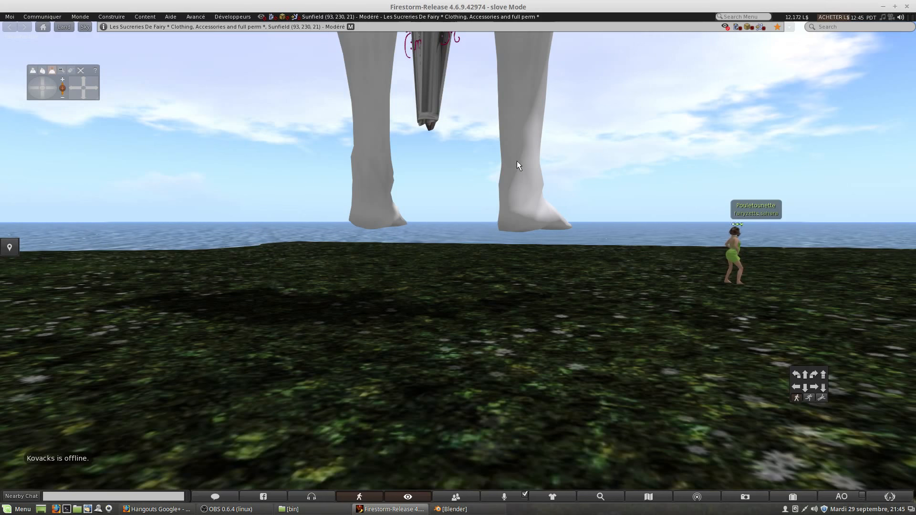
scroll(512, 165, "down", 5)
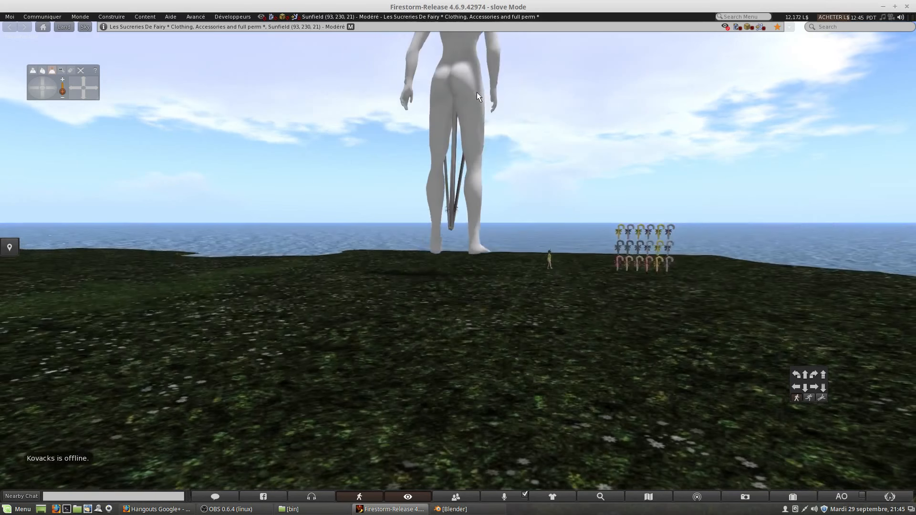
Step: Open the avatar's shape for editing and set its body hover (Survol) to 0
right_click(477, 89)
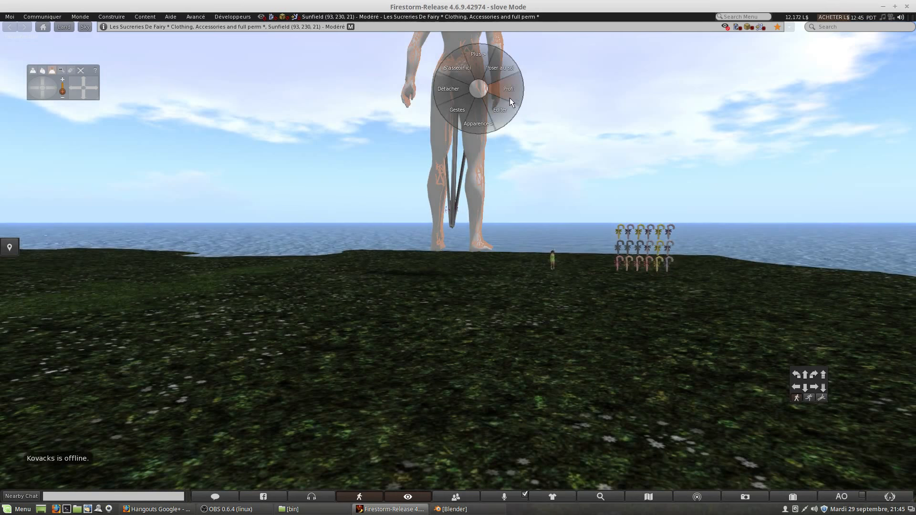
left_click(478, 123)
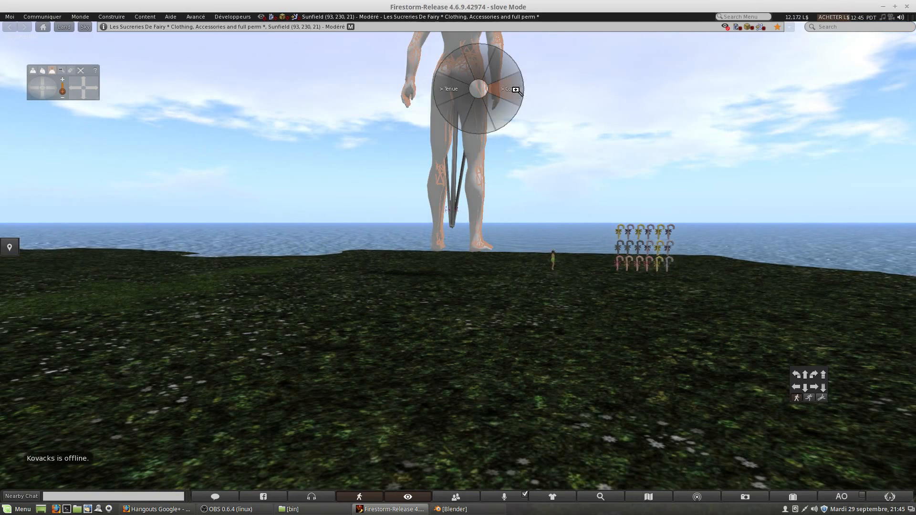
left_click(516, 90)
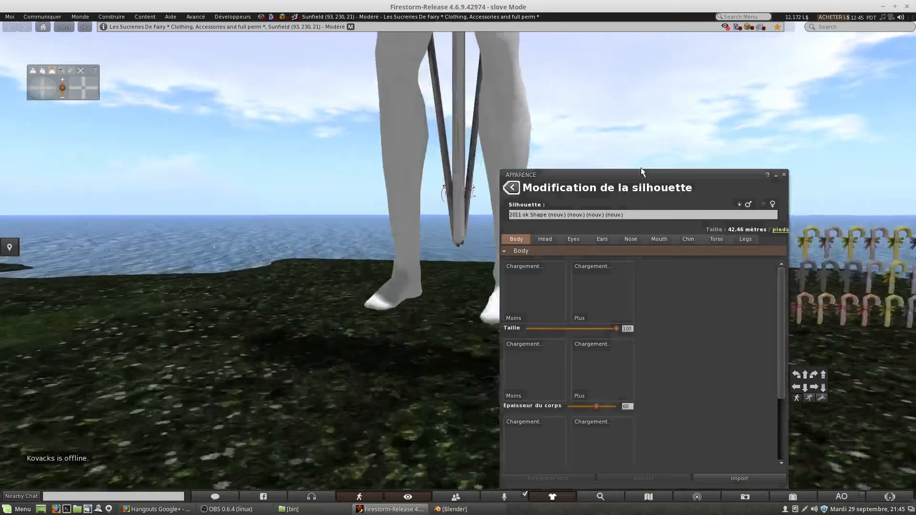
left_click_drag(640, 168, 743, 82)
scroll(663, 248, "down", 2)
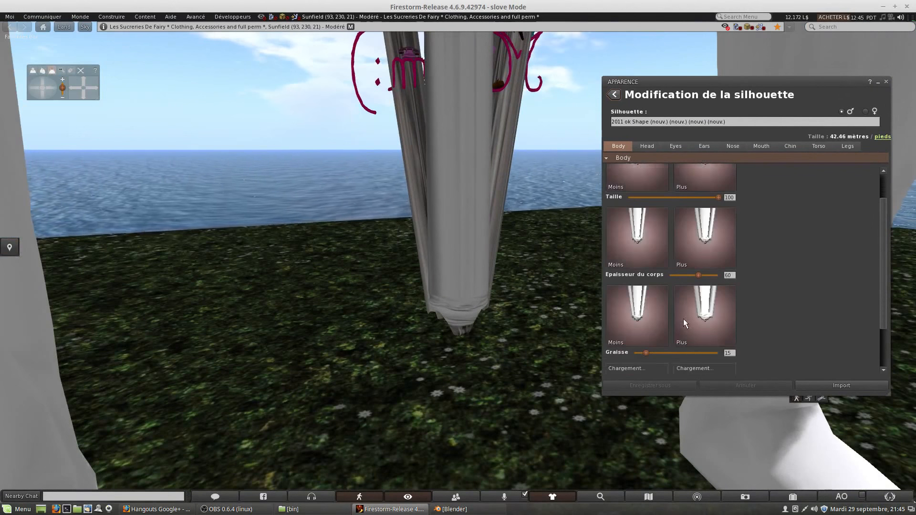
scroll(684, 319, "down", 2)
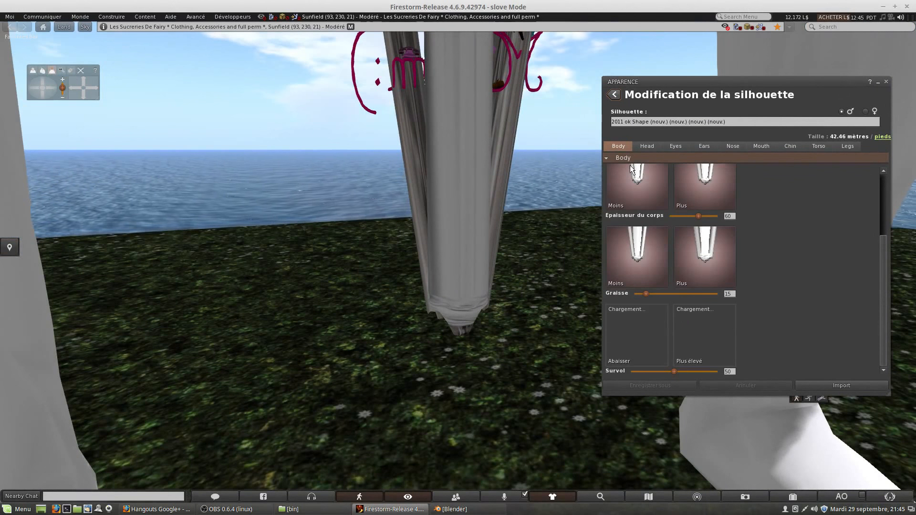
left_click_drag(672, 371, 647, 374)
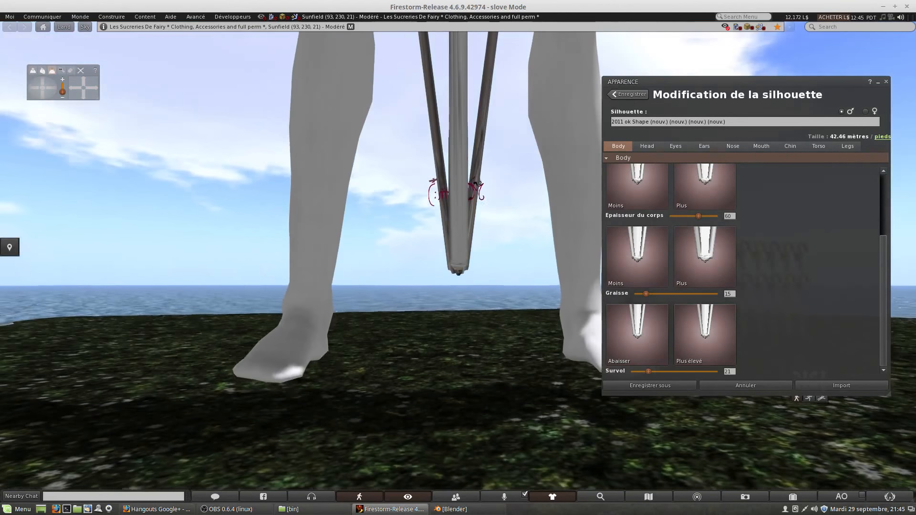
left_click_drag(655, 368, 626, 371)
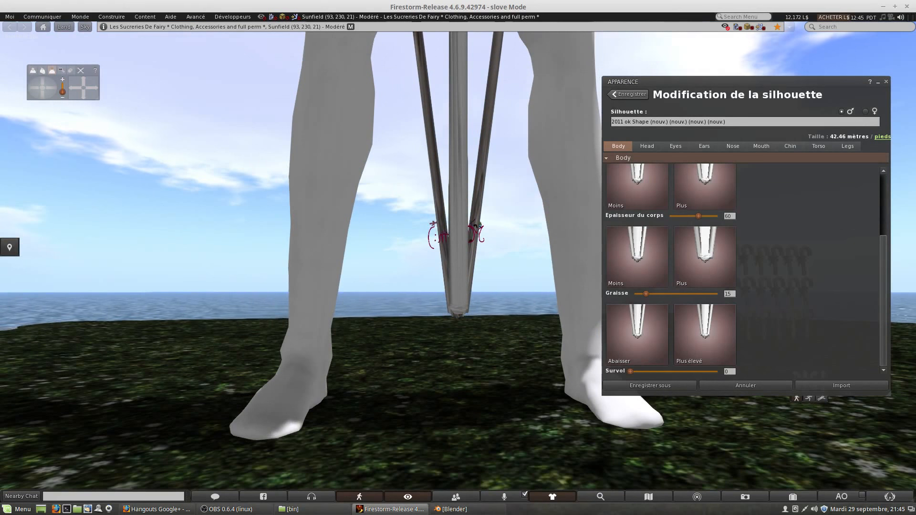
left_click_drag(456, 304, 456, 270, "ctrl+alt")
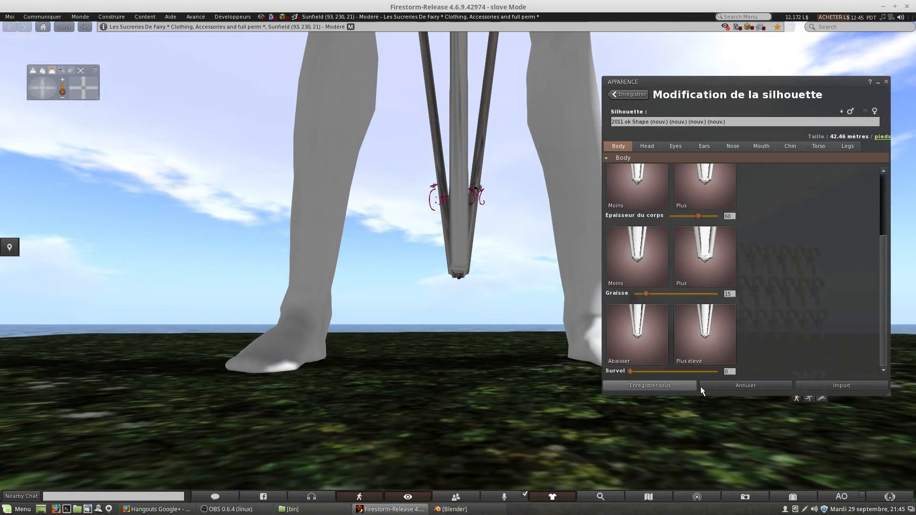
Step: Save the edited shape to the inventory as 2011 ok Shape and close the appearance editor
left_click(663, 384)
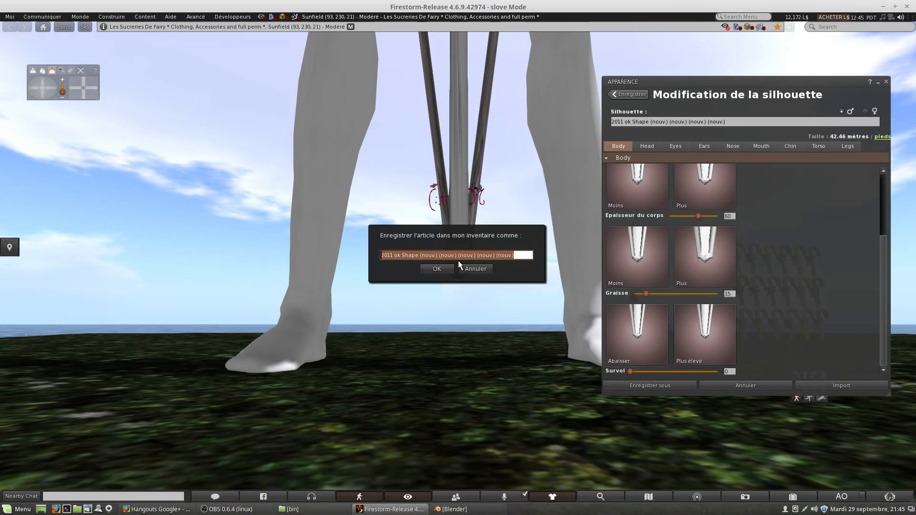
left_click(519, 255)
left_click_drag(470, 254, 420, 255)
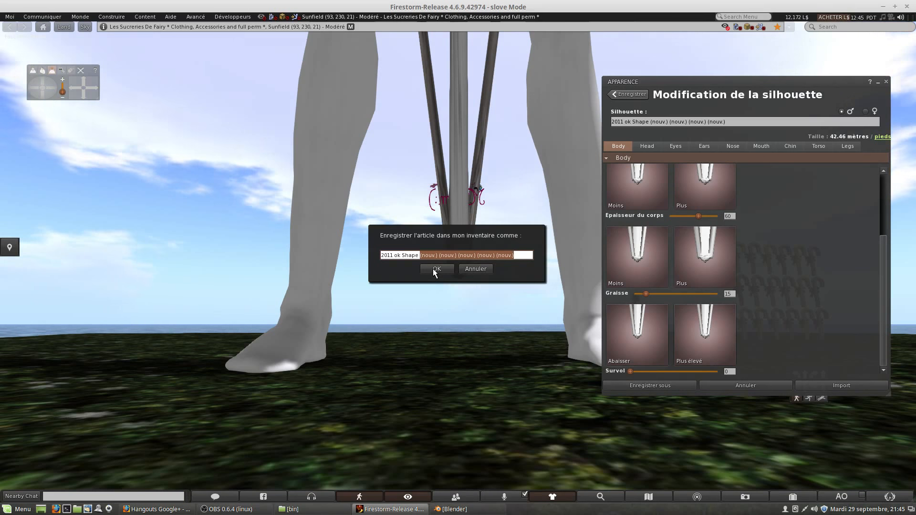
key("BackSpace")
left_click(435, 269)
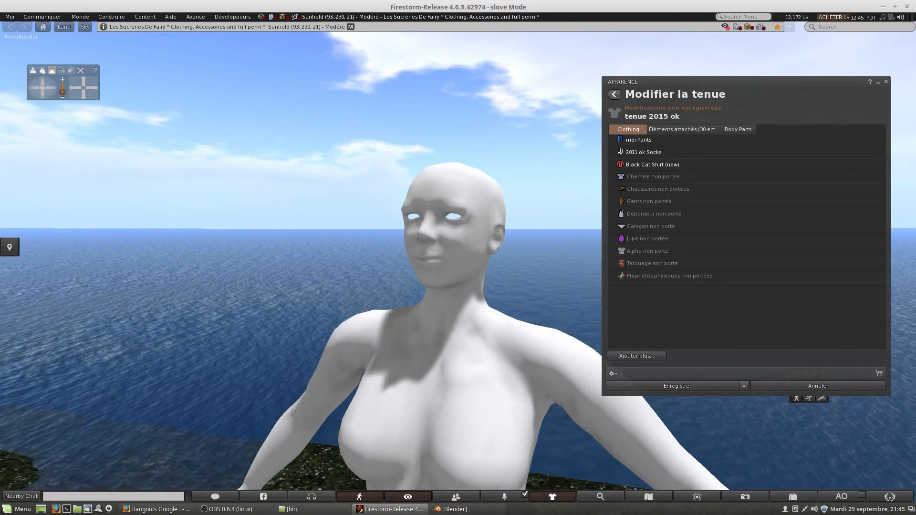
left_click(887, 82)
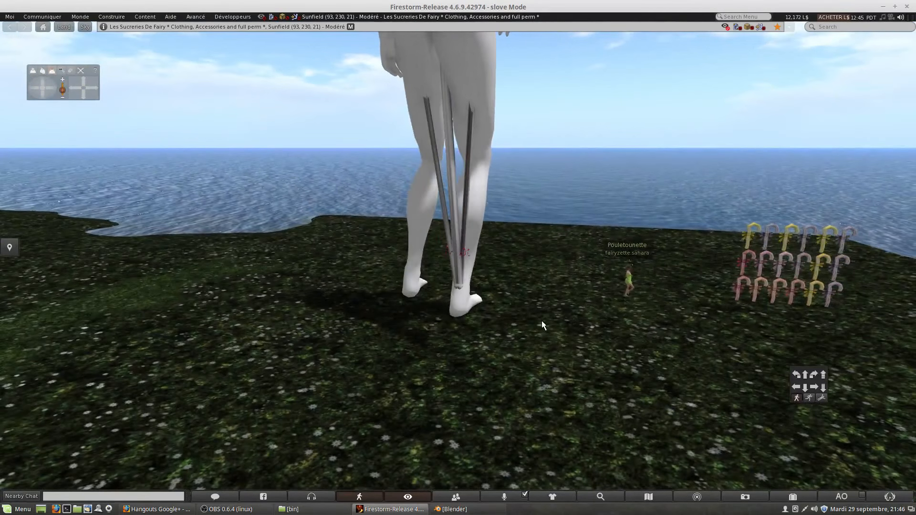
Step: Turn the avatar and walk it forward to examine how the lowered giant mesh meets the ground
key("Left")
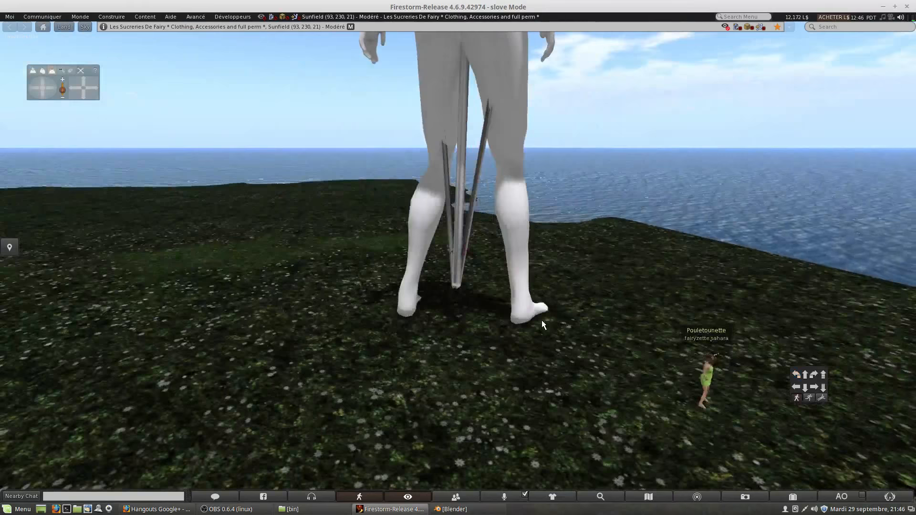
key("Left")
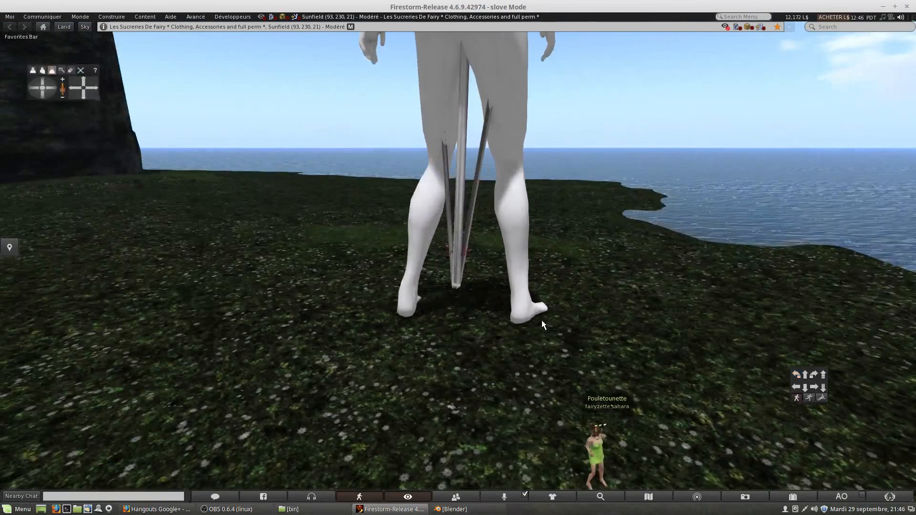
key("Left")
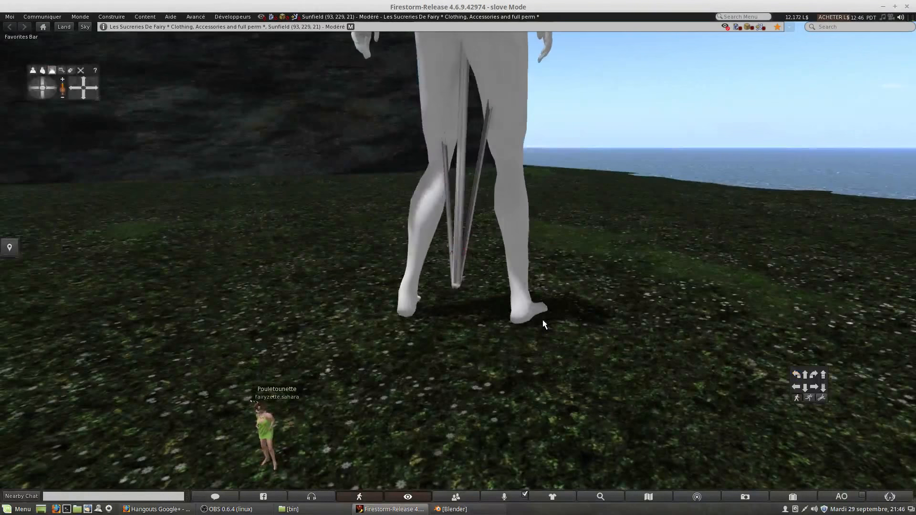
key("Up")
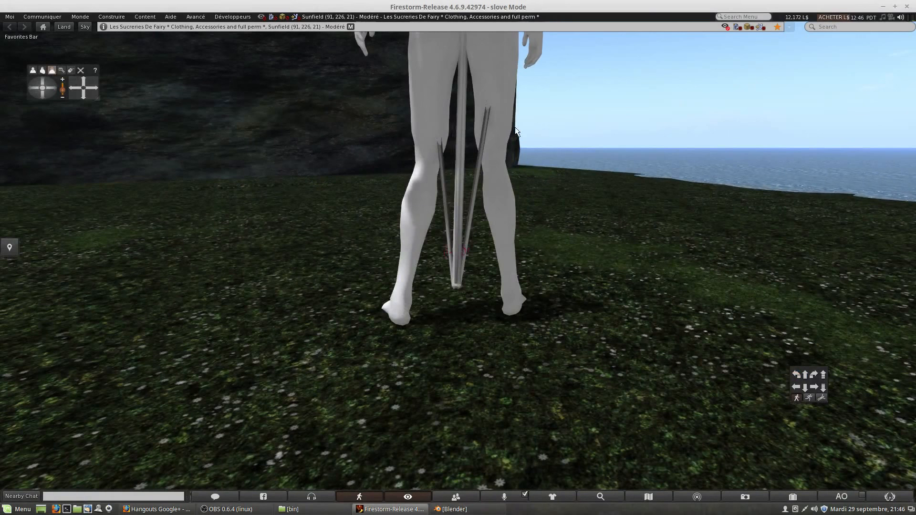
right_click(505, 112)
left_click(526, 131)
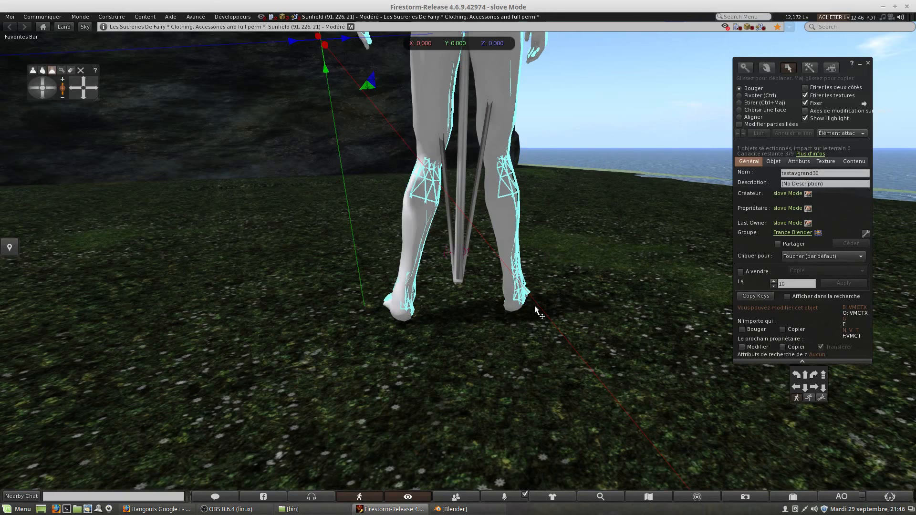
left_click(868, 63)
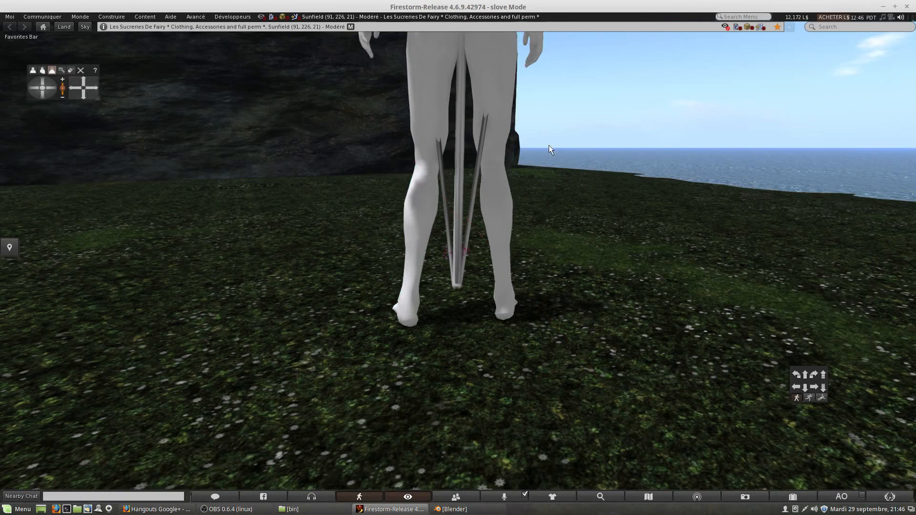
right_click(489, 93)
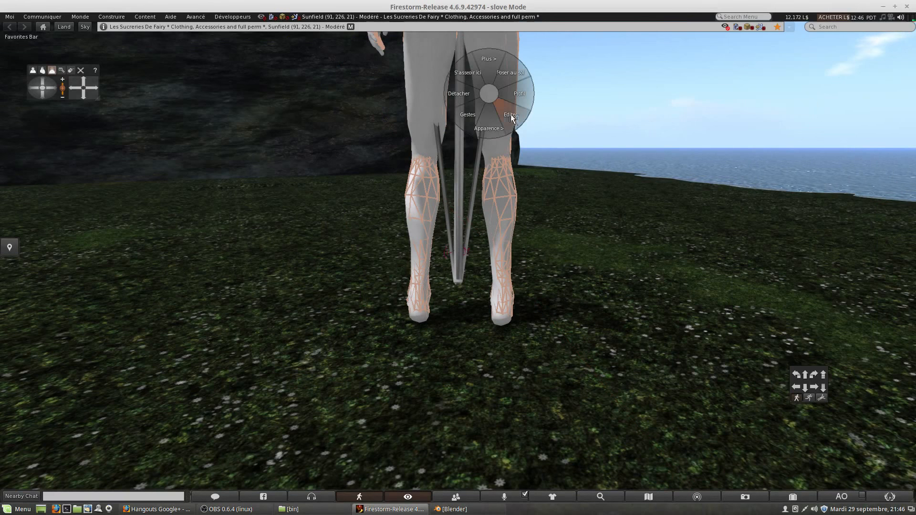
left_click(600, 322)
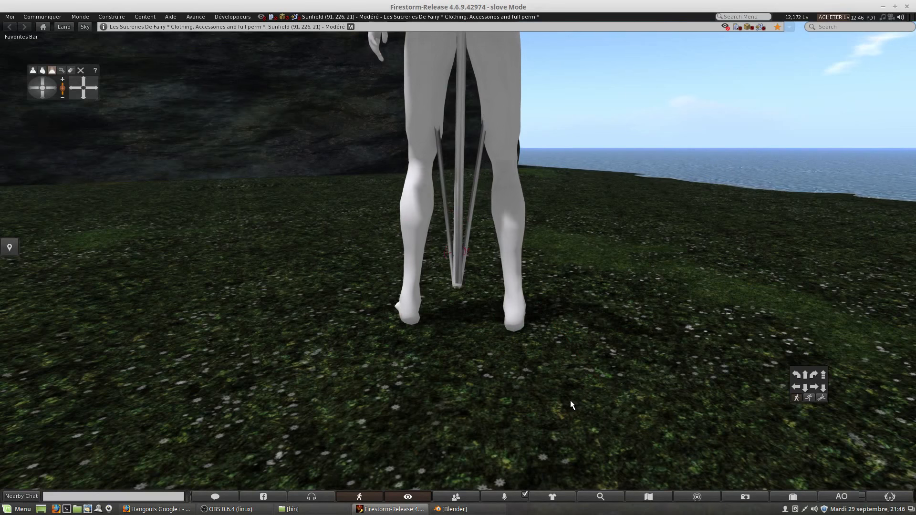
Step: Turn the avatar to face another direction and walk it a short way to examine the mesh's legs
key("Left")
key("Right")
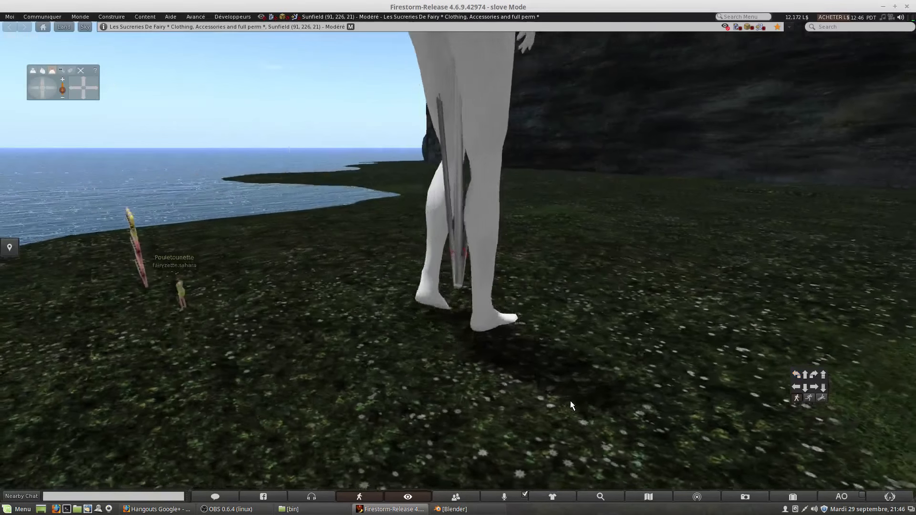
key("Up")
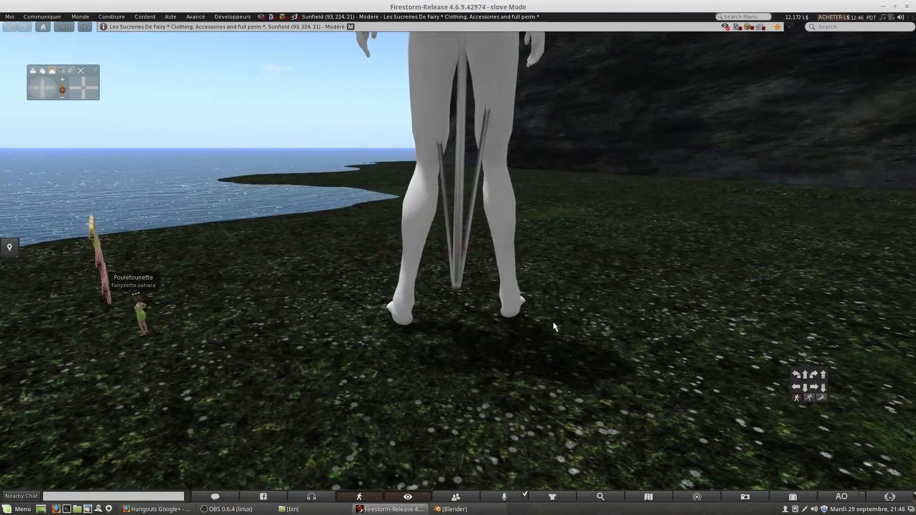
right_click(484, 104)
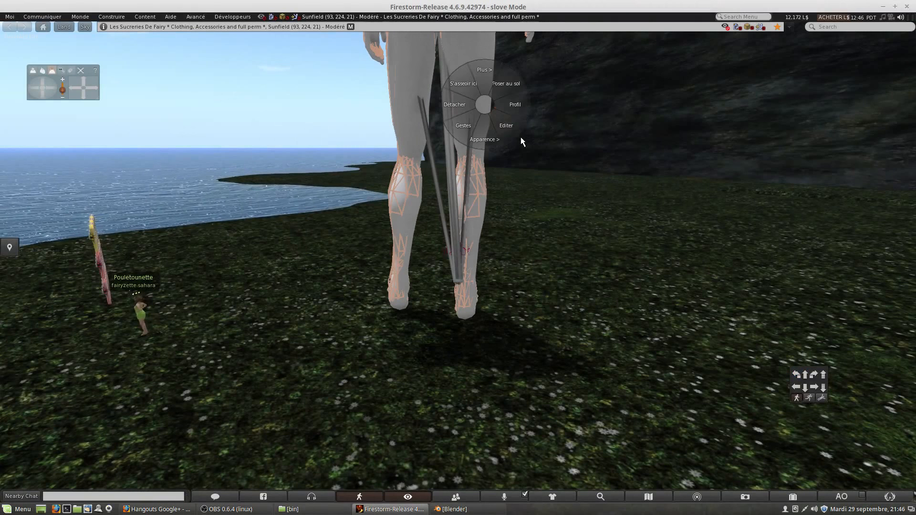
left_click(621, 266)
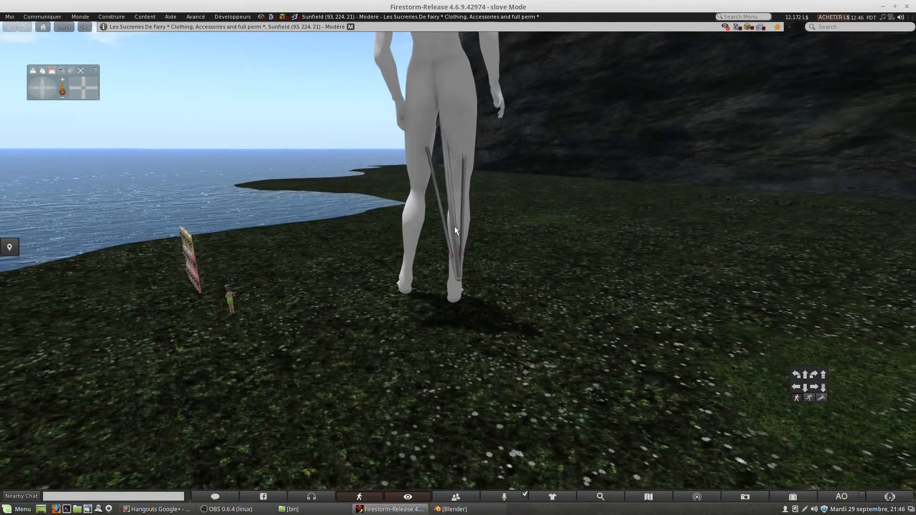
right_click(454, 225)
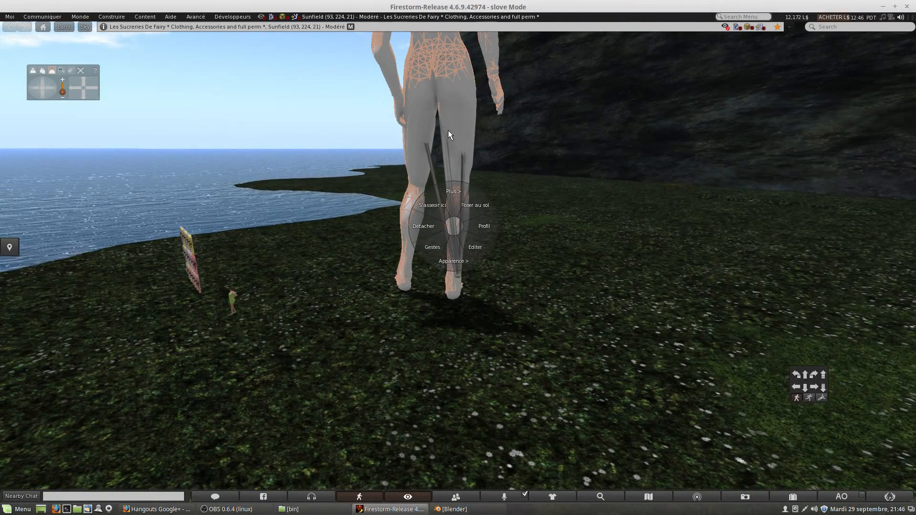
left_click(475, 256)
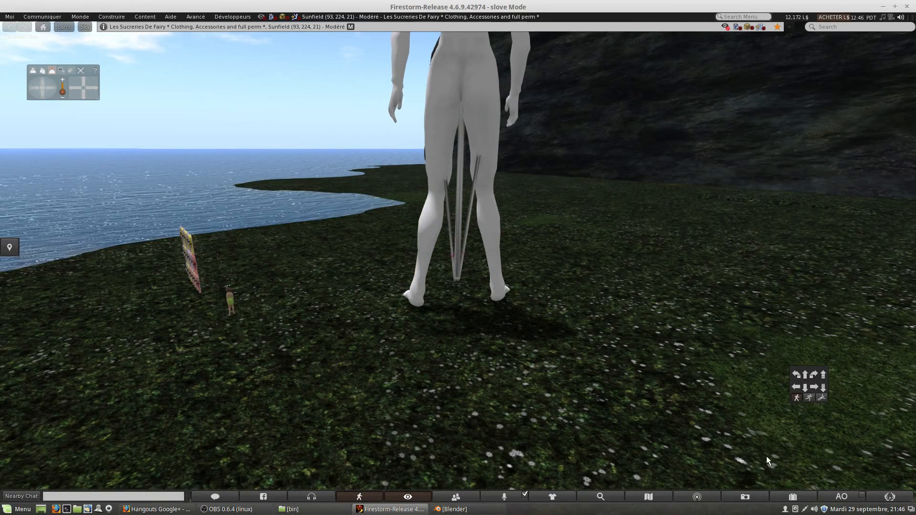
Step: Search the inventory for "invi" and wear the Invisible Avatar link from the phantom folder
left_click(794, 497)
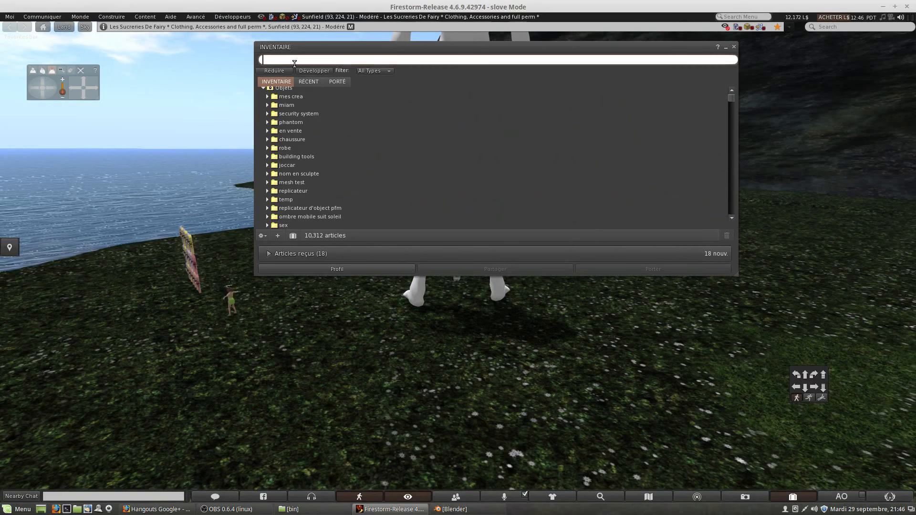
type("invi")
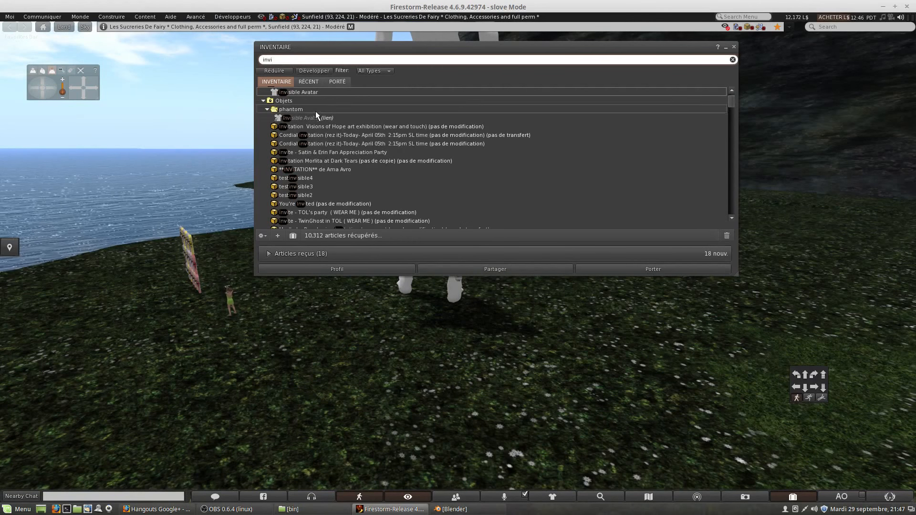
scroll(331, 141, "down", 1)
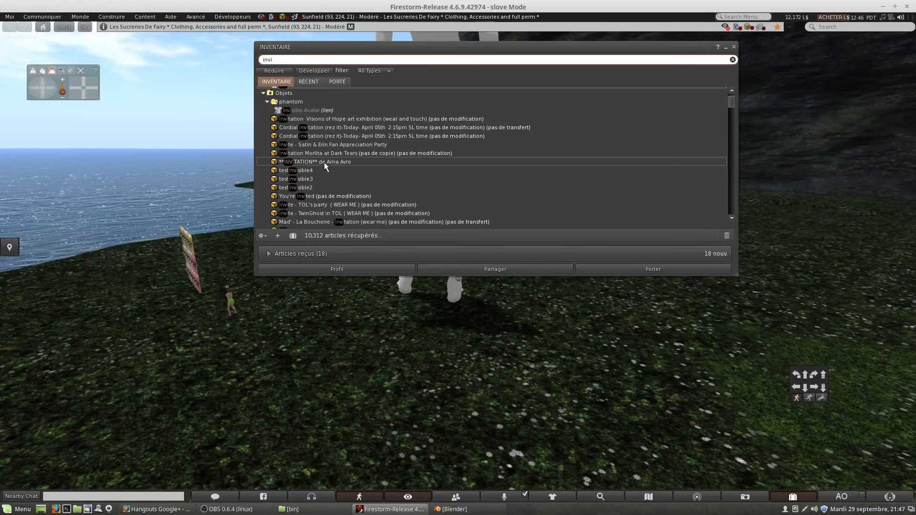
left_click(304, 109)
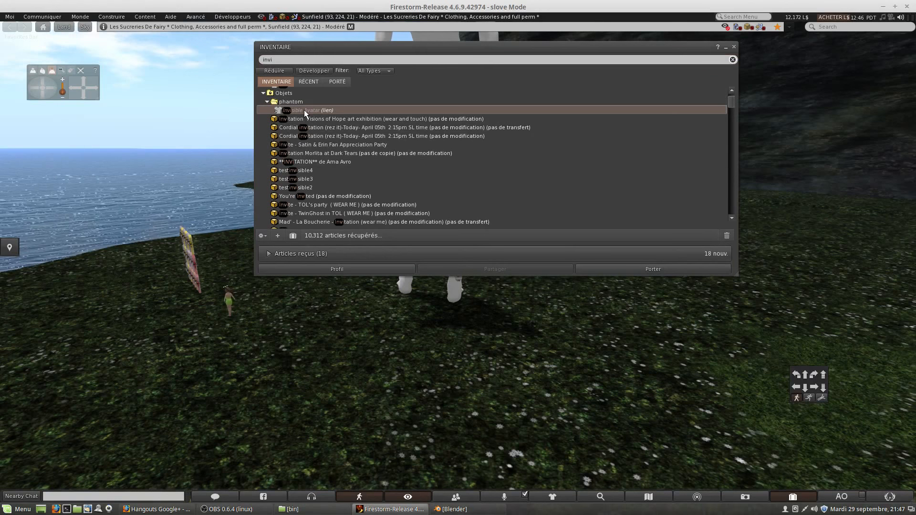
double_click(304, 110)
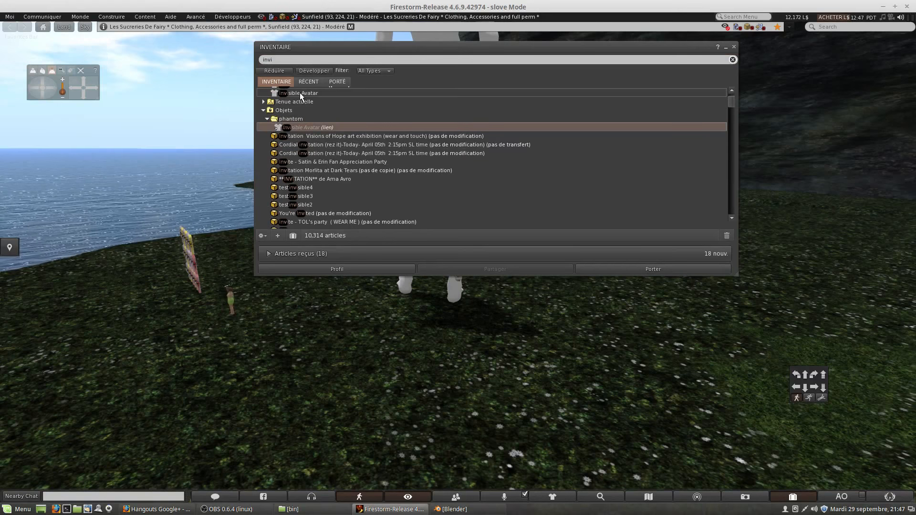
Step: Move the inventory window away from the avatar and close it
left_click_drag(393, 48, 671, 170)
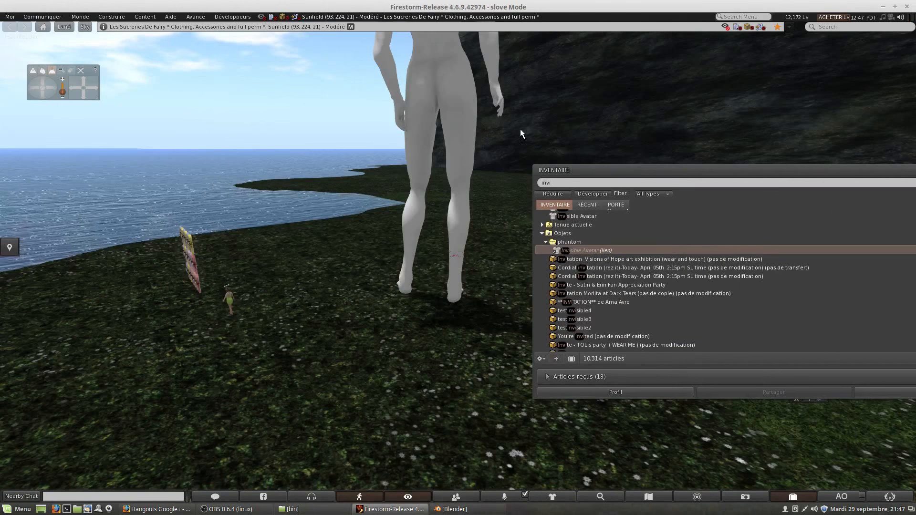
left_click_drag(827, 171, 697, 175)
left_click(883, 175)
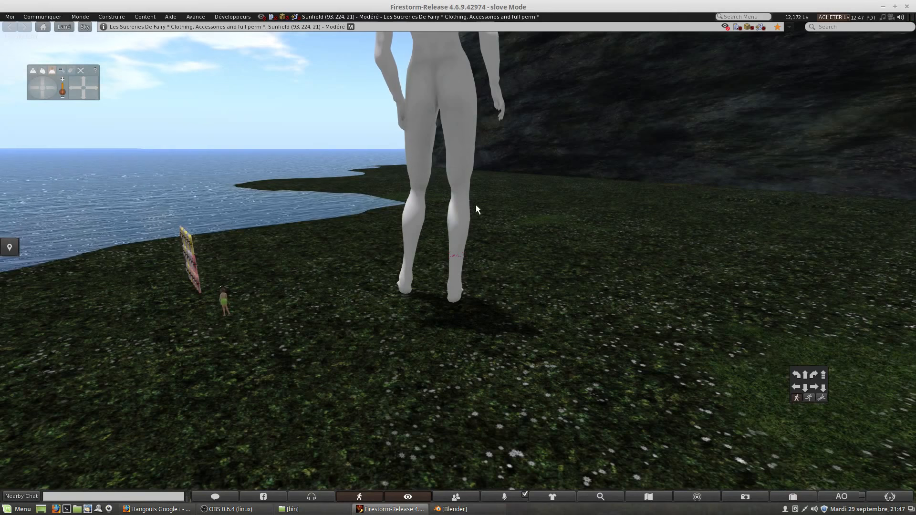
Step: Turn the giant avatar, walk it forward and zoom the camera to examine its body from behind
key("Left")
key("Up")
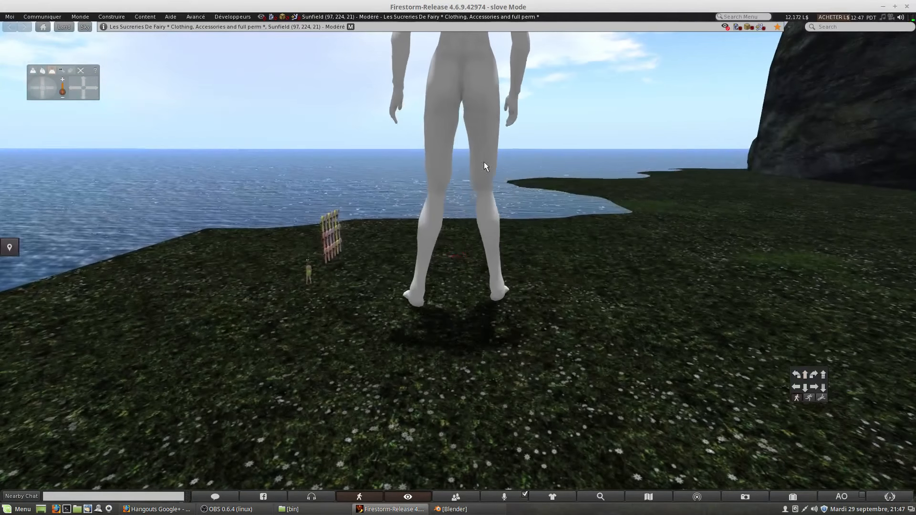
left_click(477, 73, "alt")
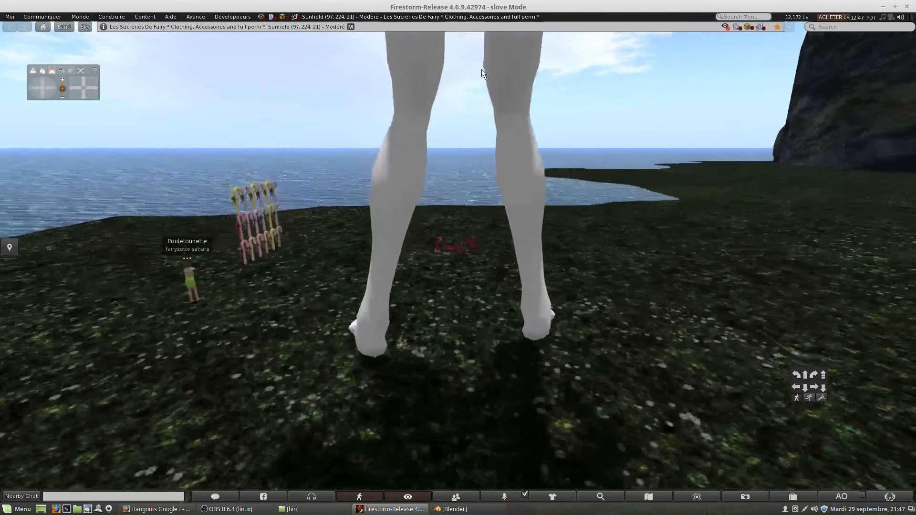
left_click_drag(482, 69, 480, 97, "alt")
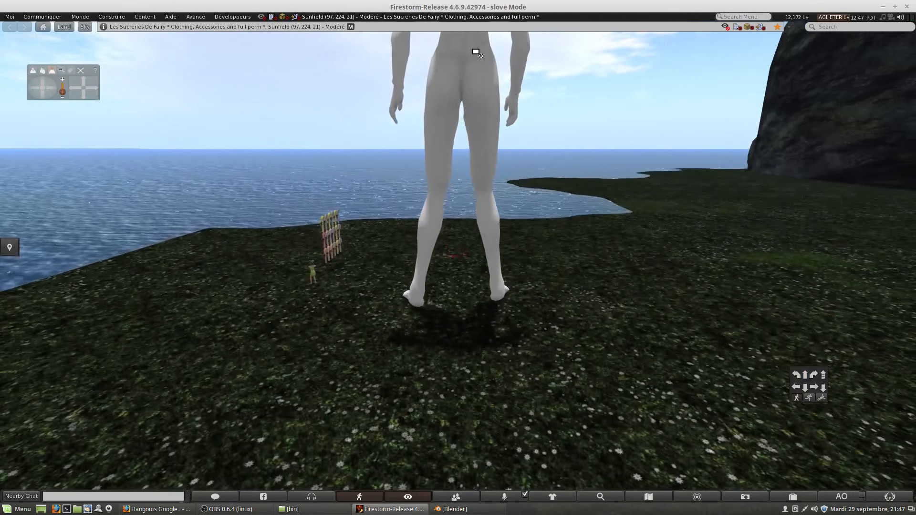
Step: Open the viewer preferences and look through the User Interface settings, including Toasts and Font, for a camera option
left_click(9, 17)
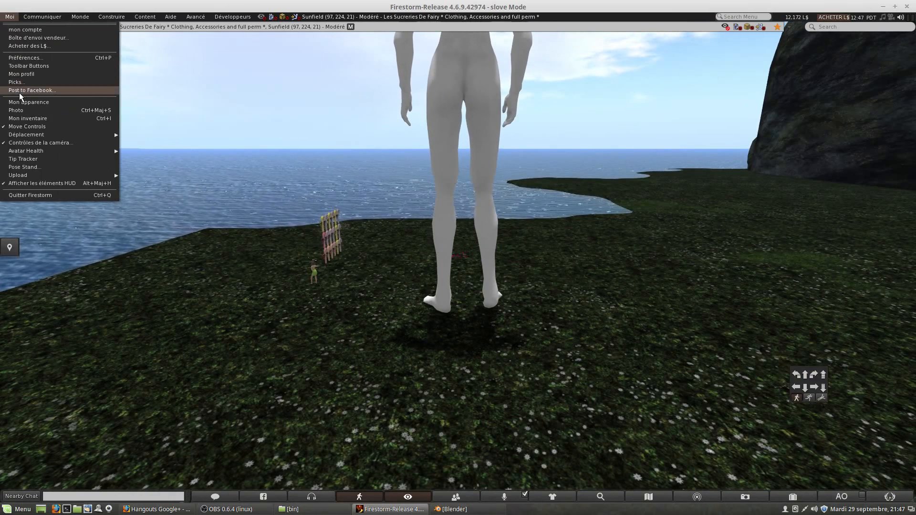
left_click(24, 58)
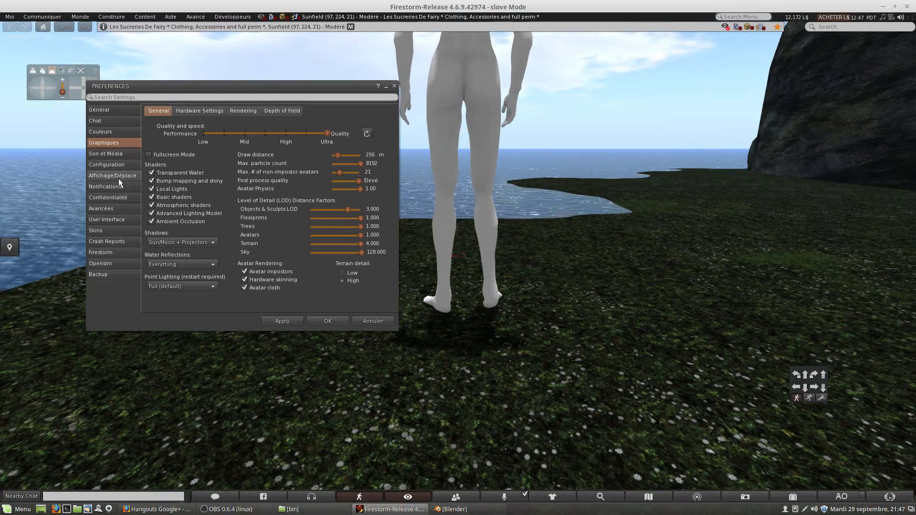
left_click(114, 219)
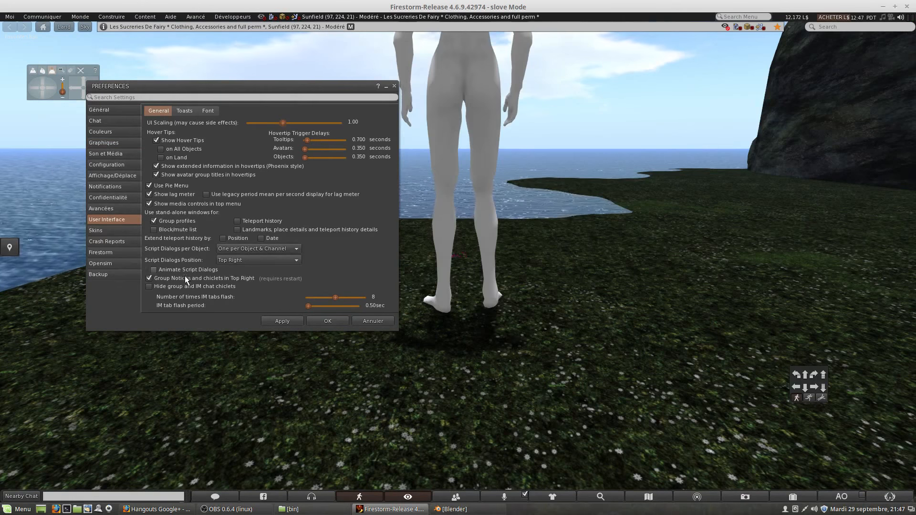
left_click(186, 112)
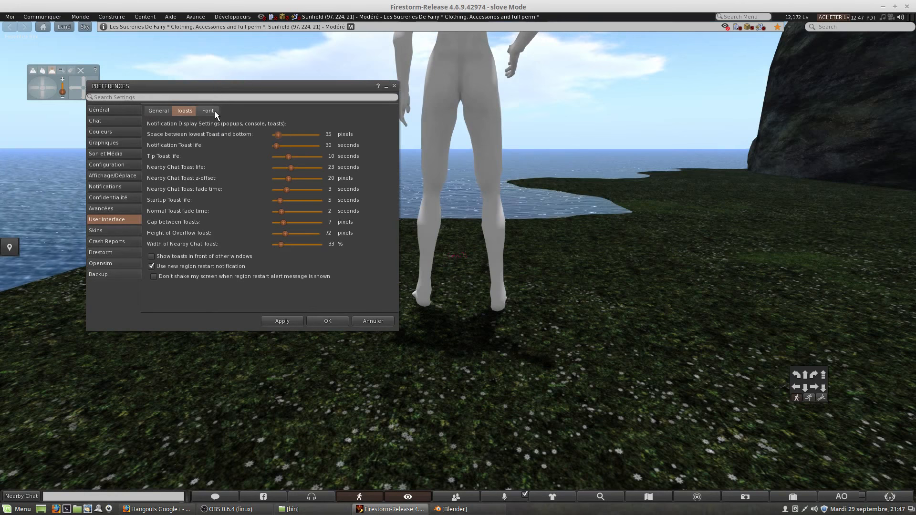
left_click(215, 111)
left_click(185, 111)
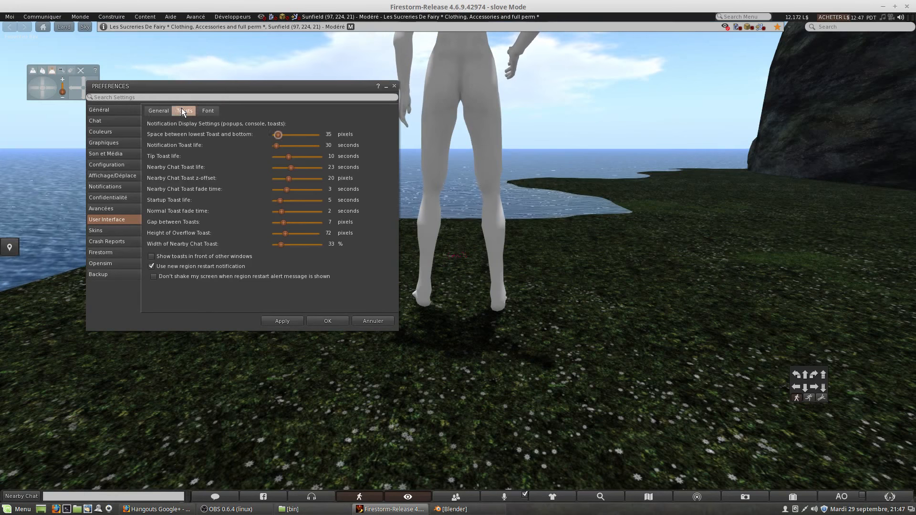
left_click(147, 112)
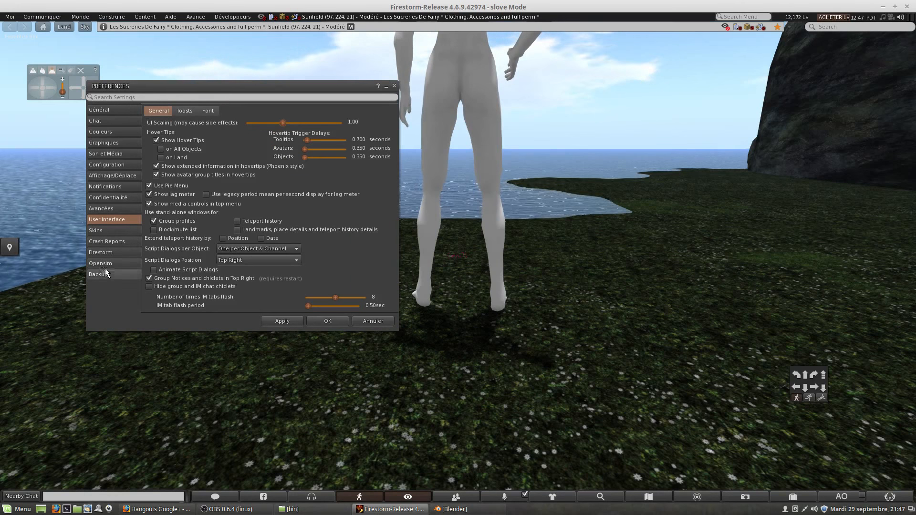
Step: Search the Firestorm, Skins, User Interface, advanced, privacy and notification preferences for the camera option
left_click(105, 252)
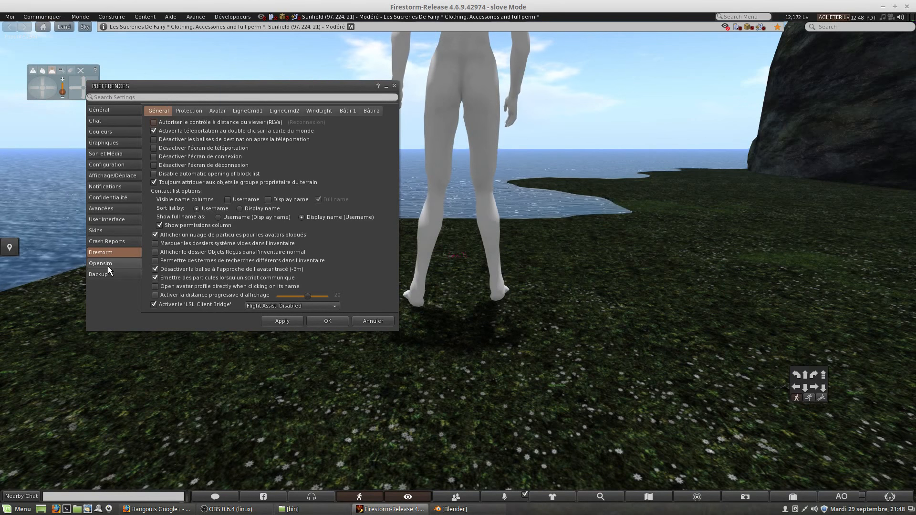
left_click(218, 111)
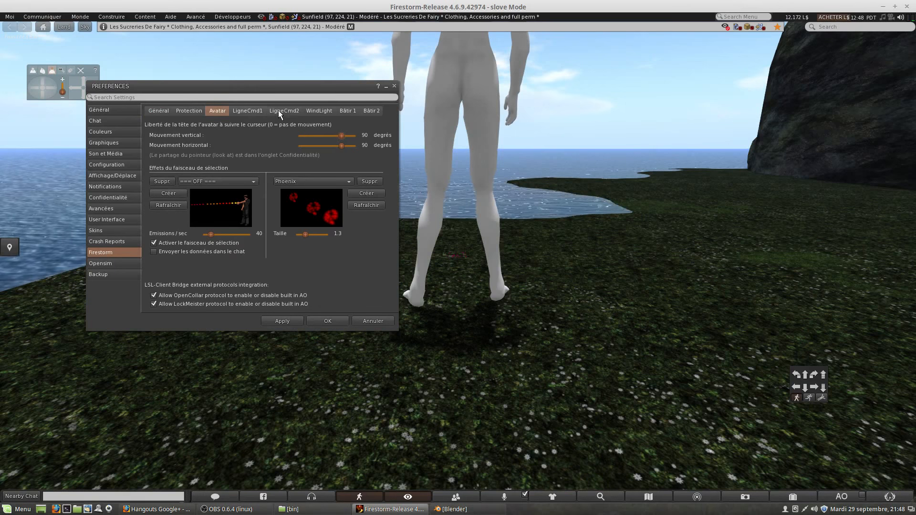
left_click(161, 110)
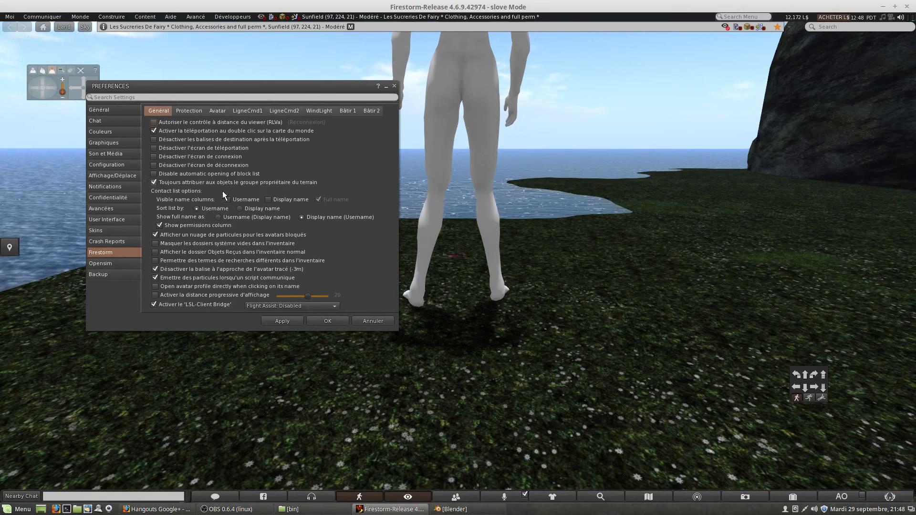
left_click(99, 230)
left_click(104, 218)
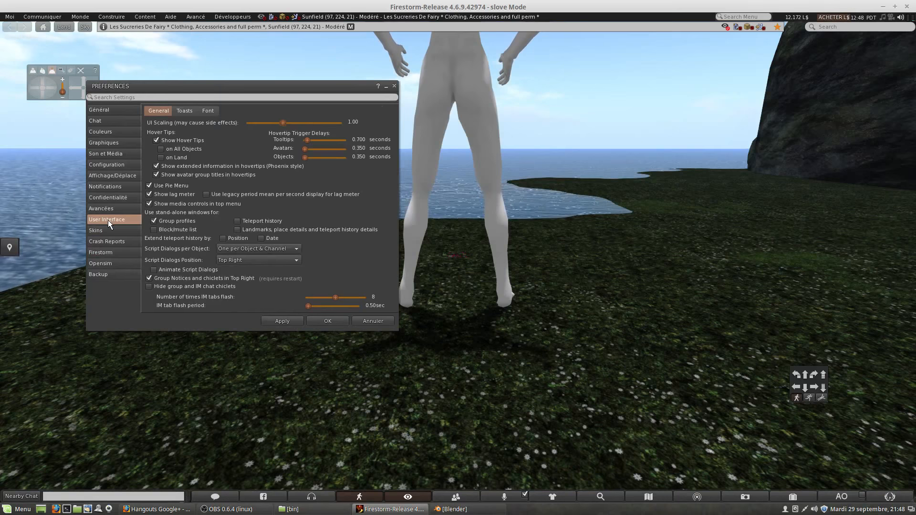
left_click(105, 210)
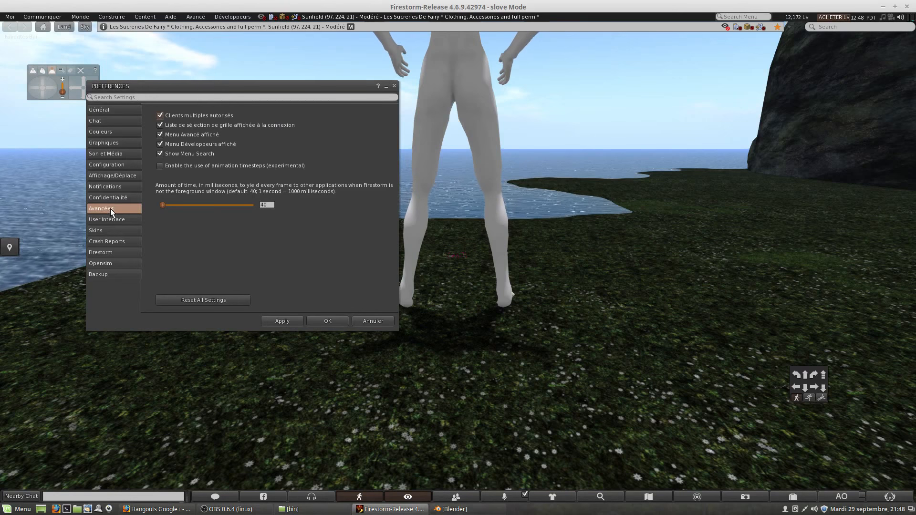
left_click(106, 196)
left_click(105, 185)
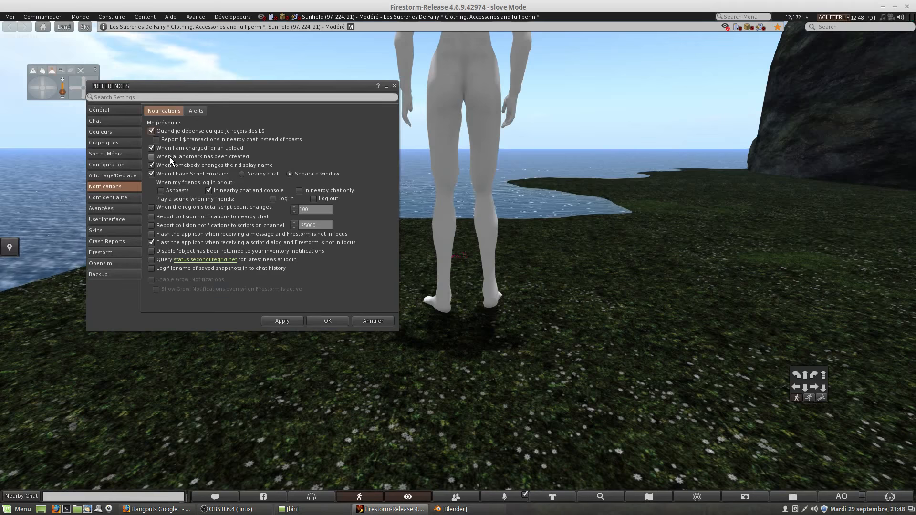
Step: Turn off Disable camera constraints in the camera view preferences, apply the change and close the preferences
left_click(113, 175)
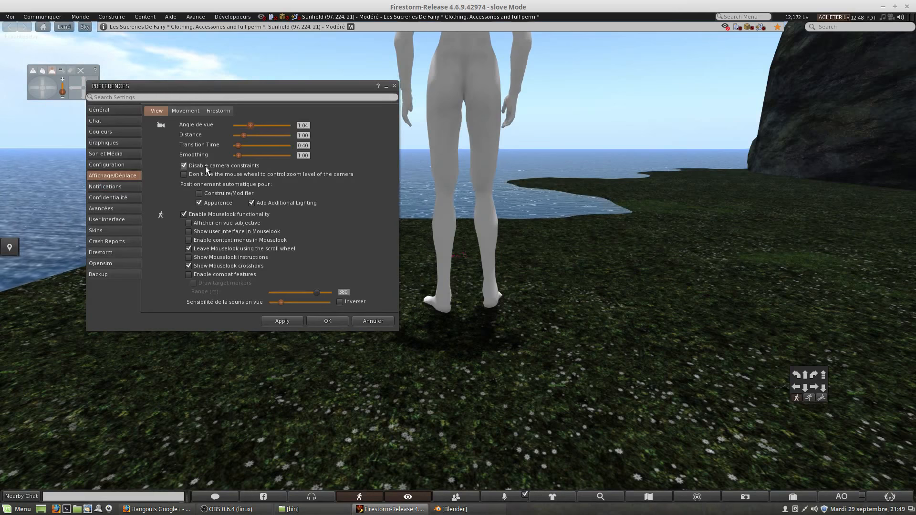
left_click(184, 165)
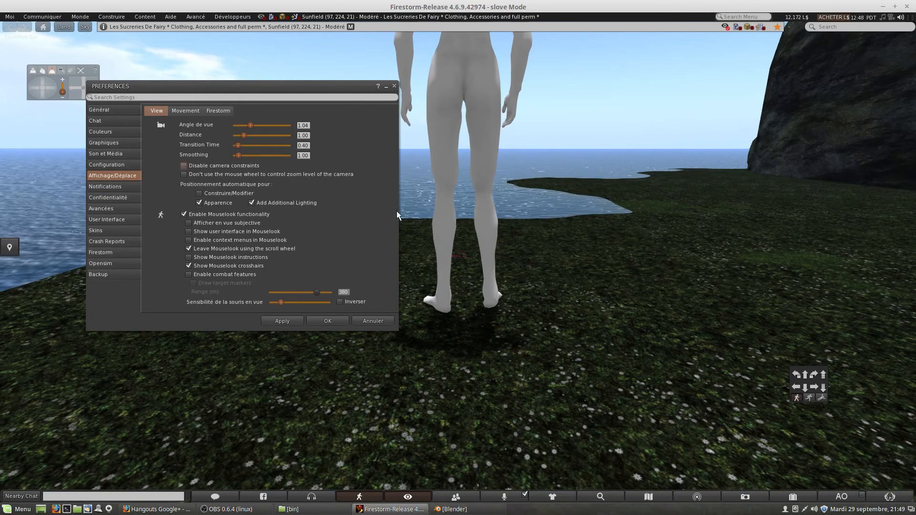
left_click(286, 320)
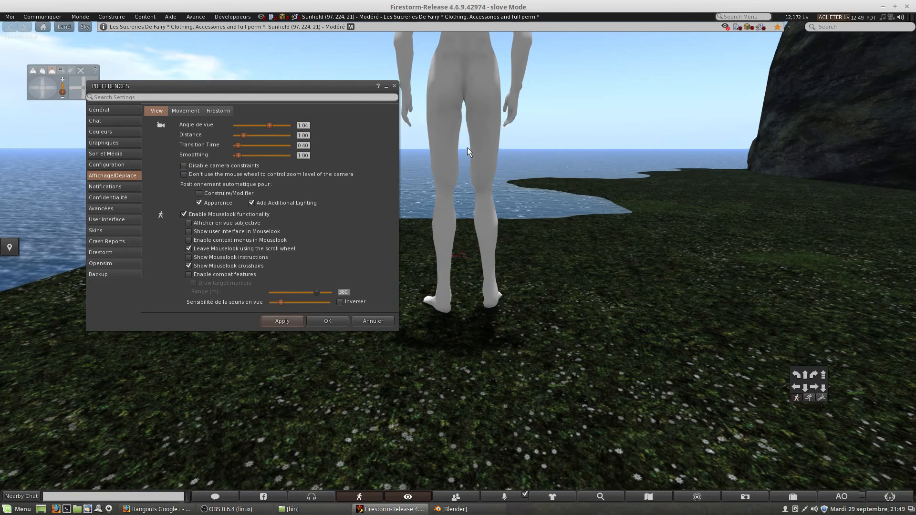
left_click(488, 93)
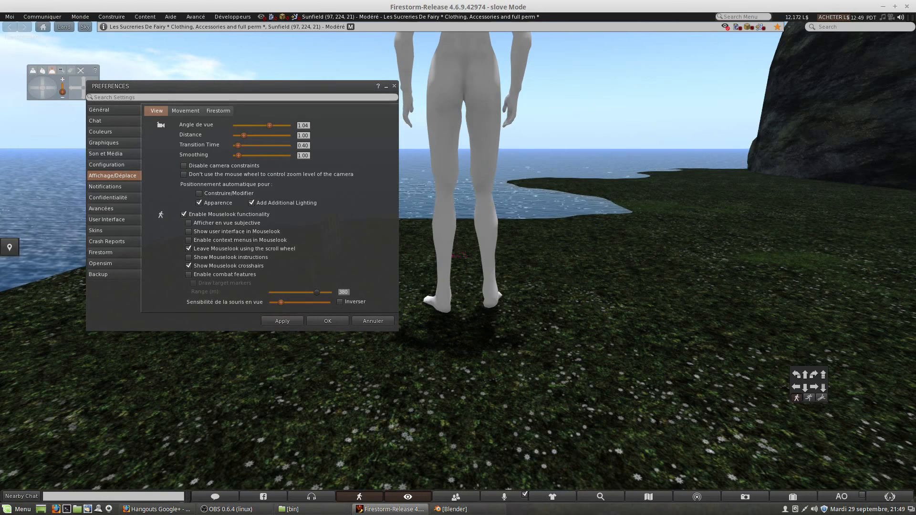
left_click(328, 321)
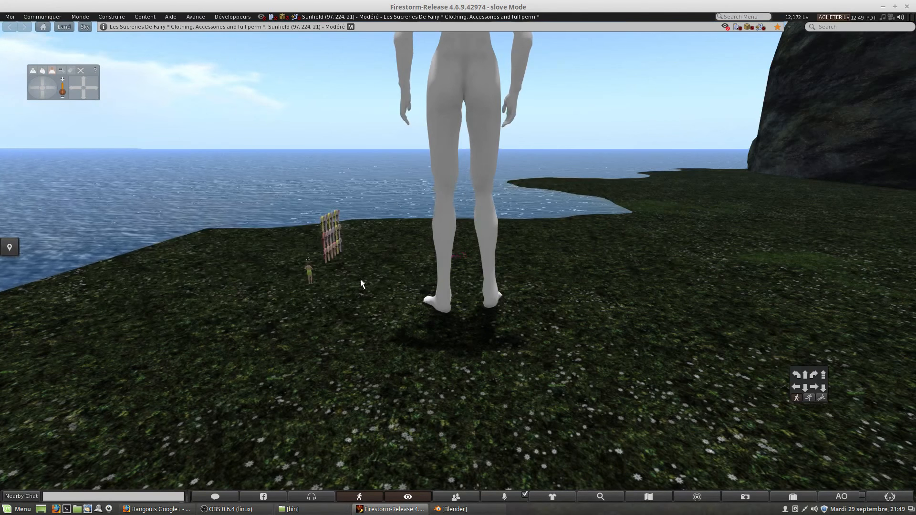
Step: Walk the giant avatar forward while turning it left, and check the camera zoom on its legs
key("Up")
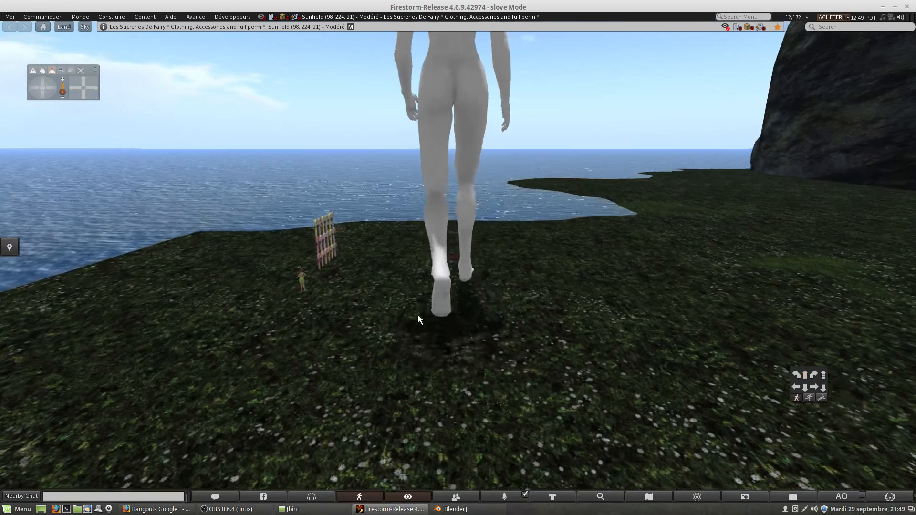
key("Left")
scroll(470, 307, "up", 2)
key("Up")
key("Left")
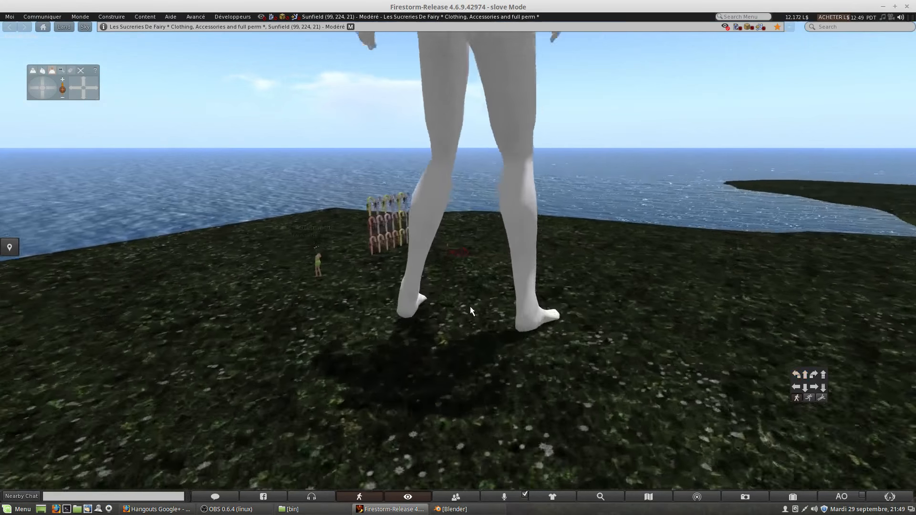
scroll(471, 308, "down", 3)
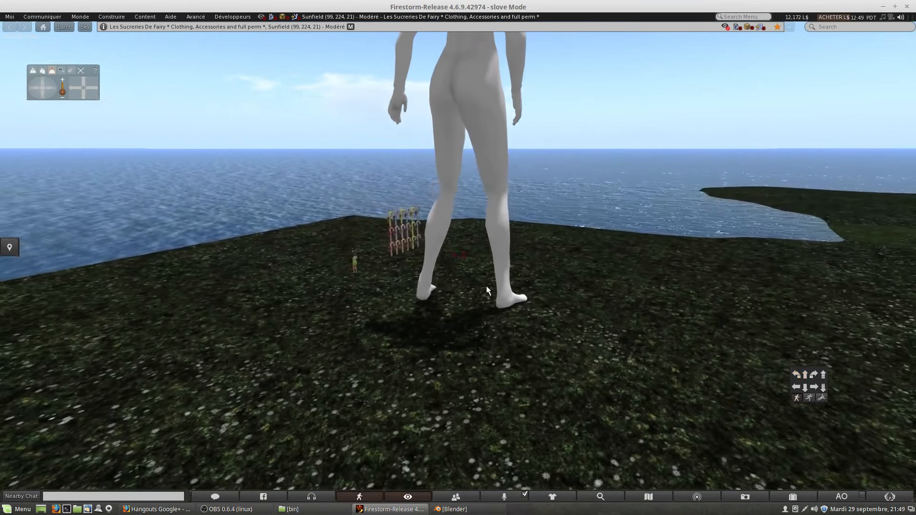
Step: Orbit the camera around the giant avatar to examine its whole body from the front, and switch to the Hangouts browser window
left_click(430, 282, "alt")
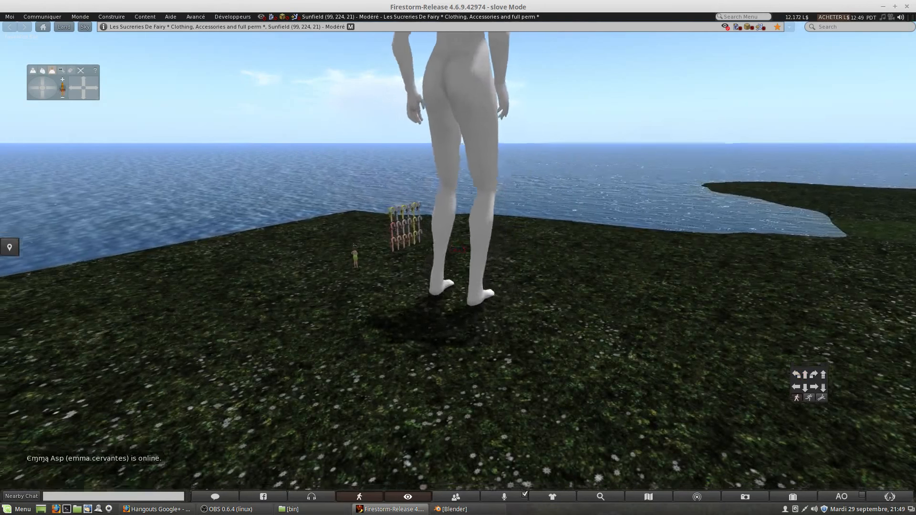
left_click_drag(430, 282, 396, 430, "ctrl+alt")
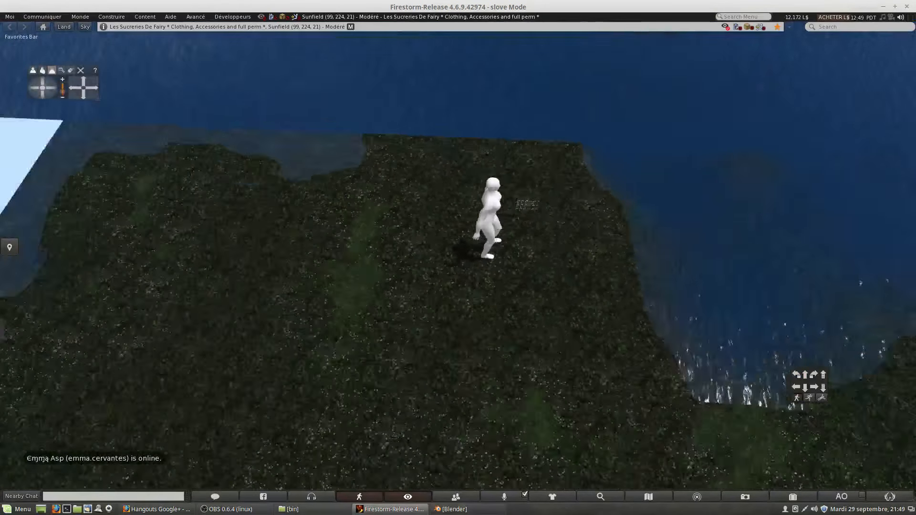
left_click_drag(495, 229, 797, 107, "ctrl+alt")
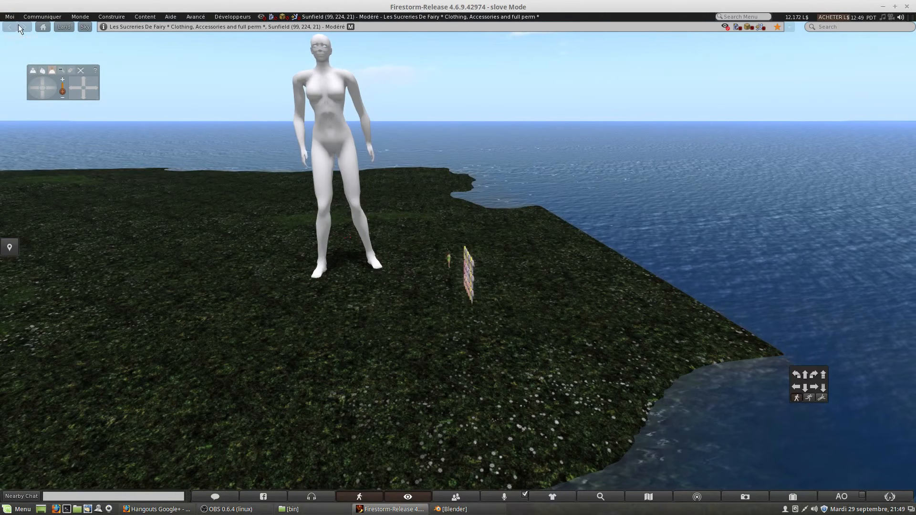
key("alt+Tab")
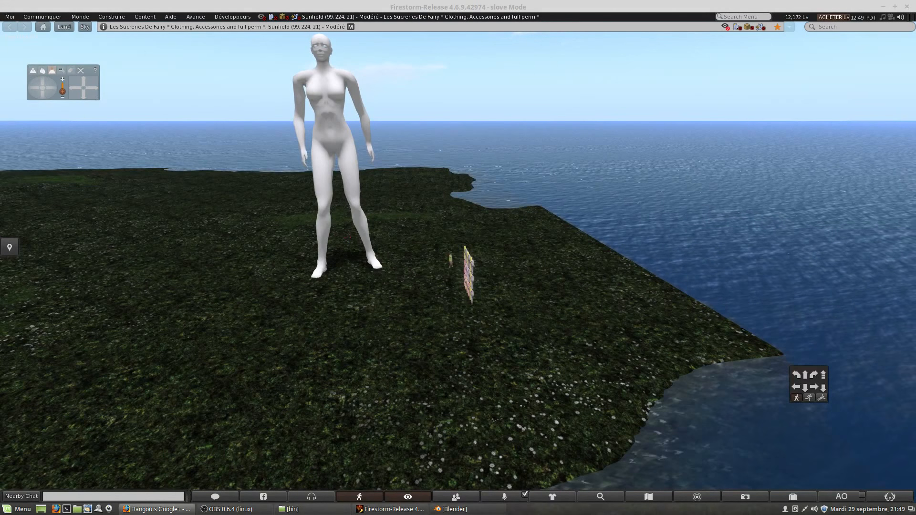